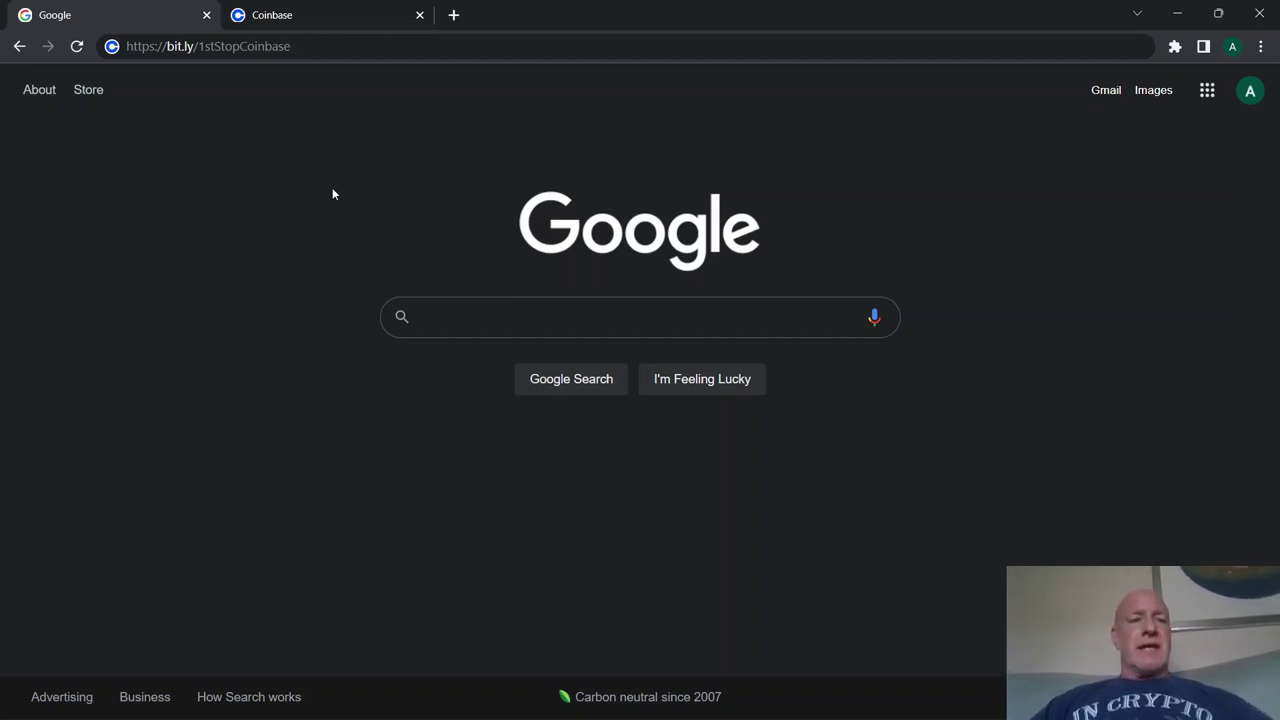
Step: Select the bit.ly/1stStopCoinbase address in Chrome and load the Coinbase sign-up page
{"action": "double_click", "coordinate": [200, 46]}
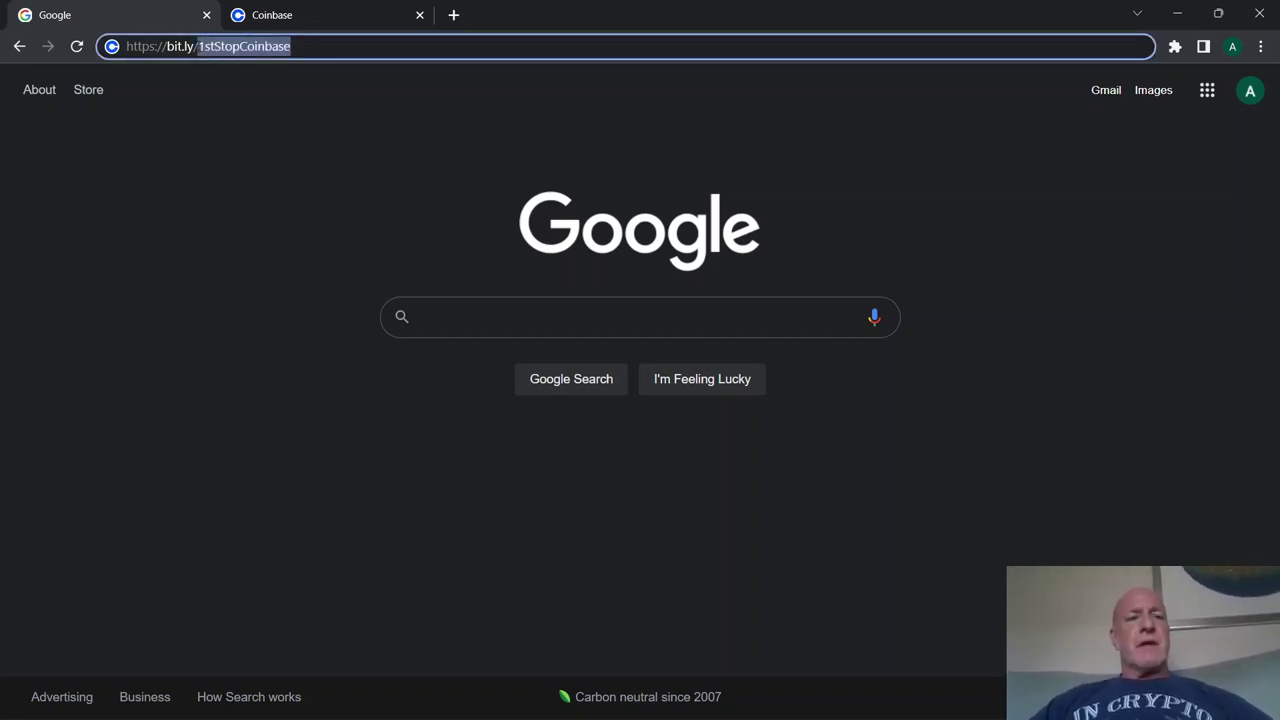
{"action": "left_click", "coordinate": [198, 46]}
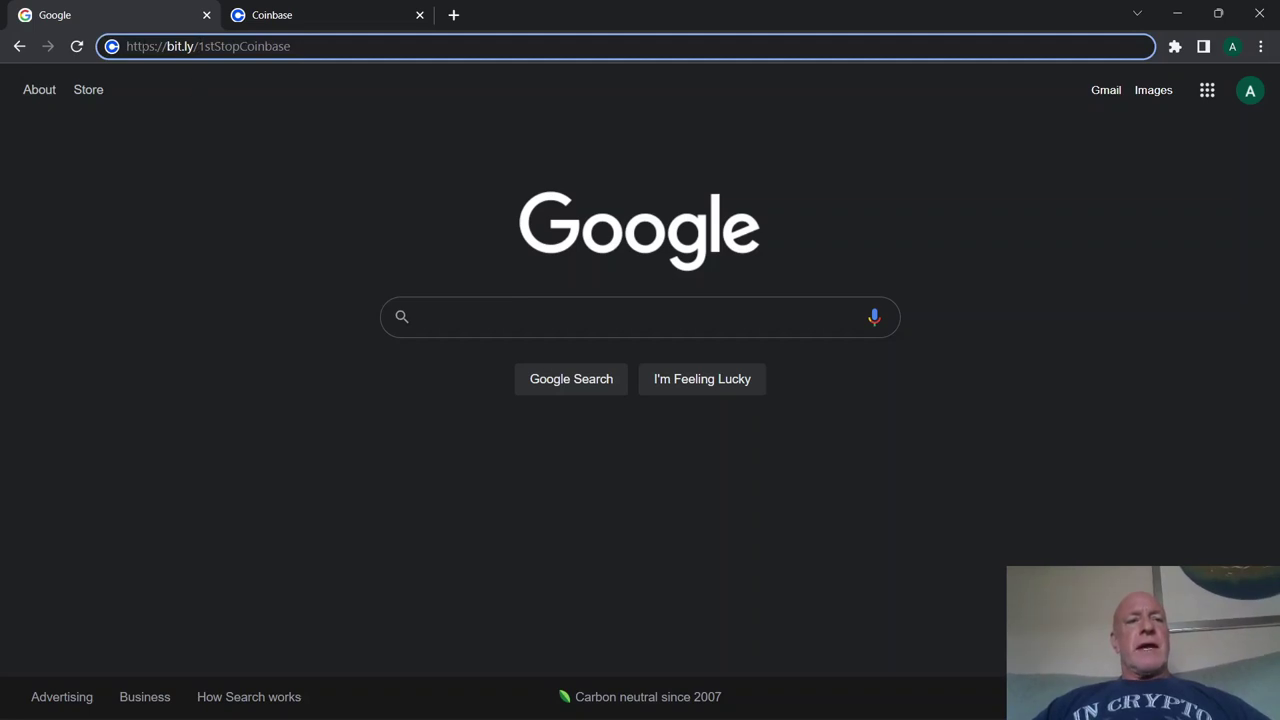
{"action": "double_click", "coordinate": [140, 46]}
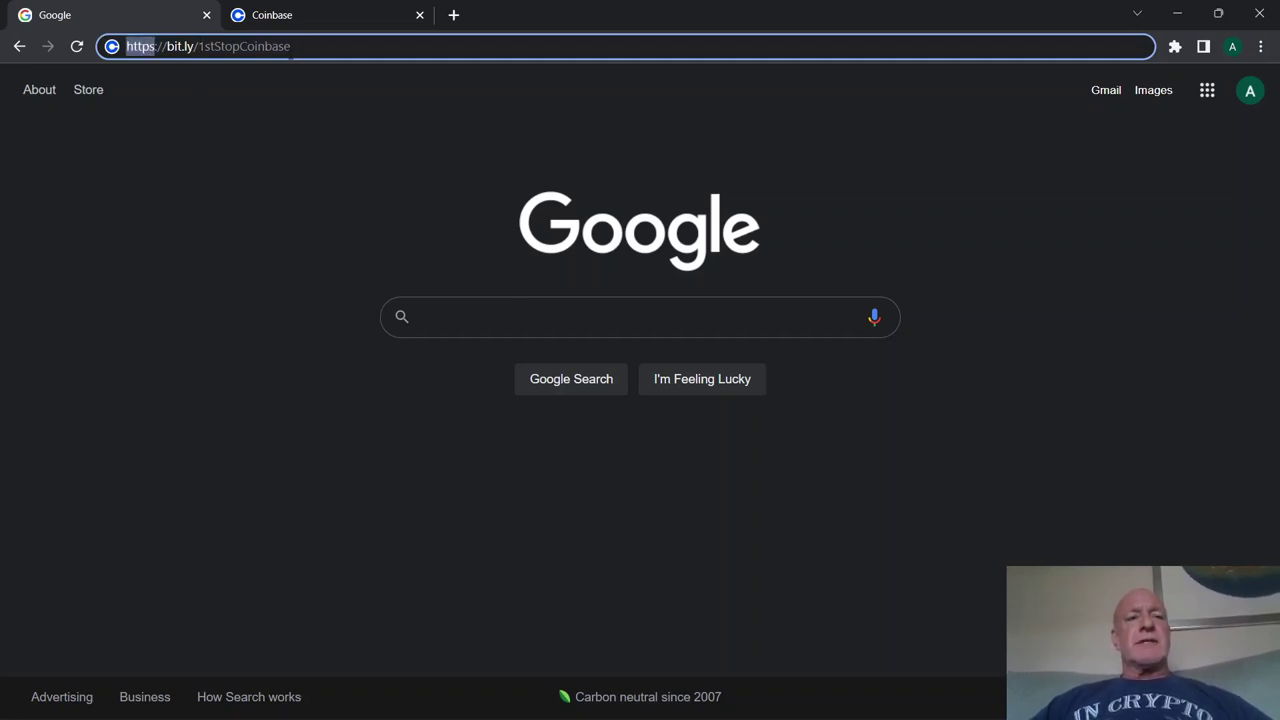
{"action": "left_click_drag", "start_coordinate": [291, 46], "coordinate": [62, 55]}
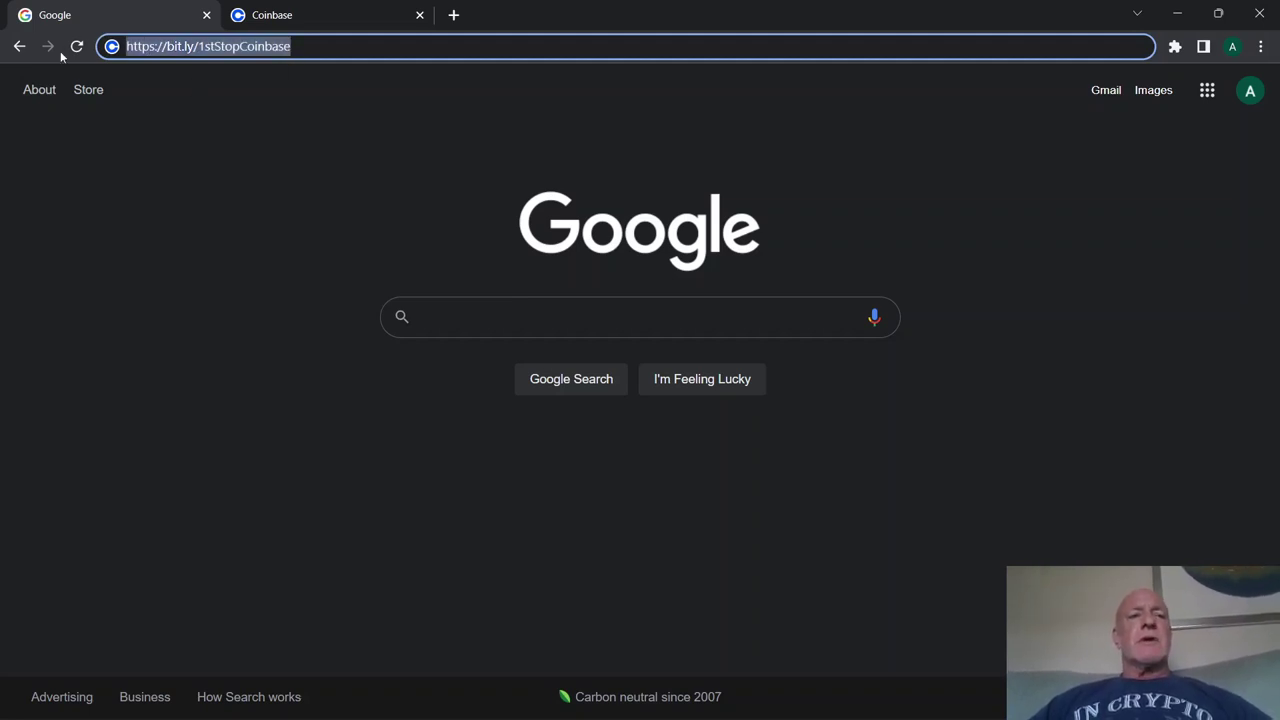
{"action": "triple_click", "coordinate": [221, 46]}
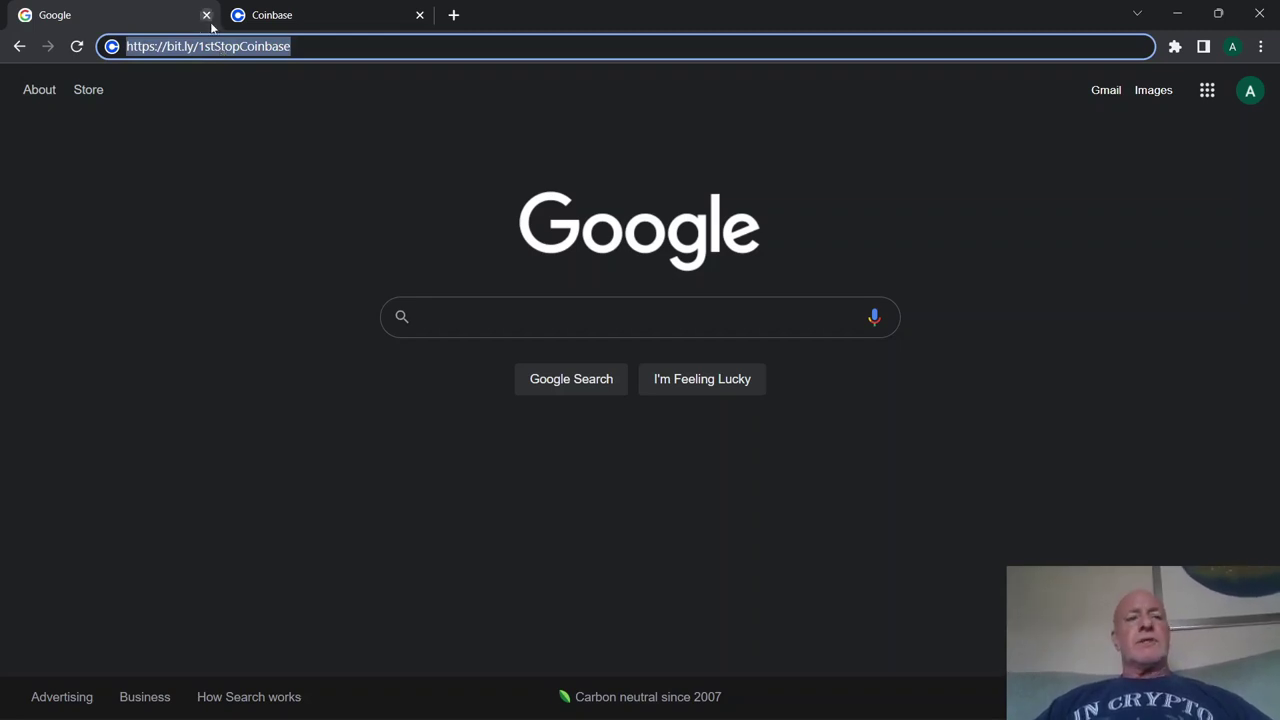
{"action": "key", "text": "Return"}
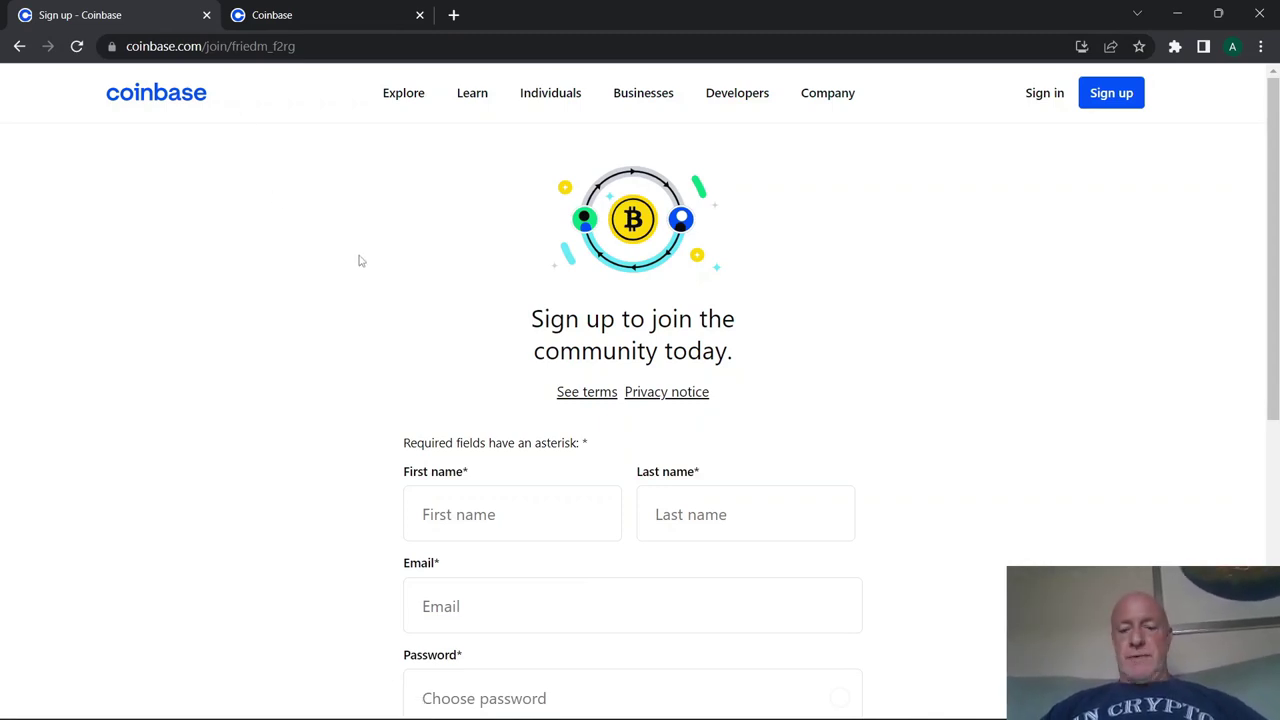
Step: Scroll down the empty sign-up form to review the State field and age certification
{"action": "scroll", "coordinate": [360, 261], "scroll_direction": "down", "scroll_amount": 2}
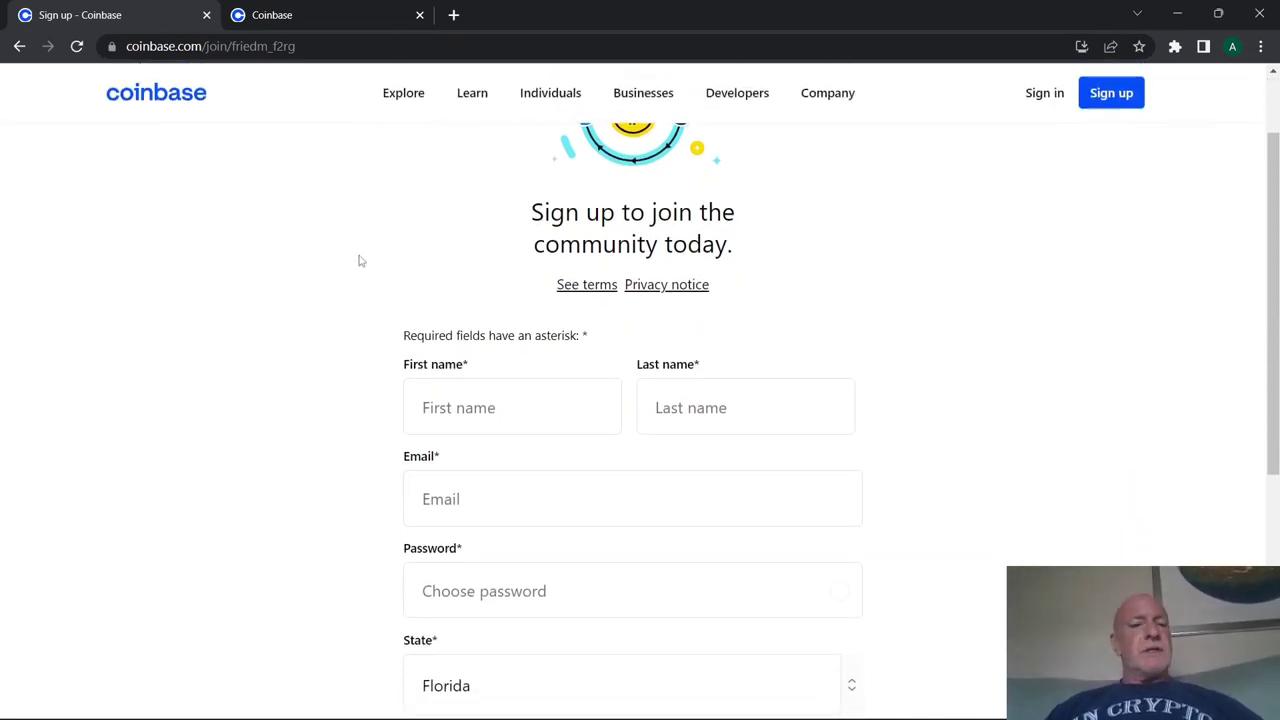
{"action": "scroll", "coordinate": [360, 261], "scroll_direction": "down", "scroll_amount": 1}
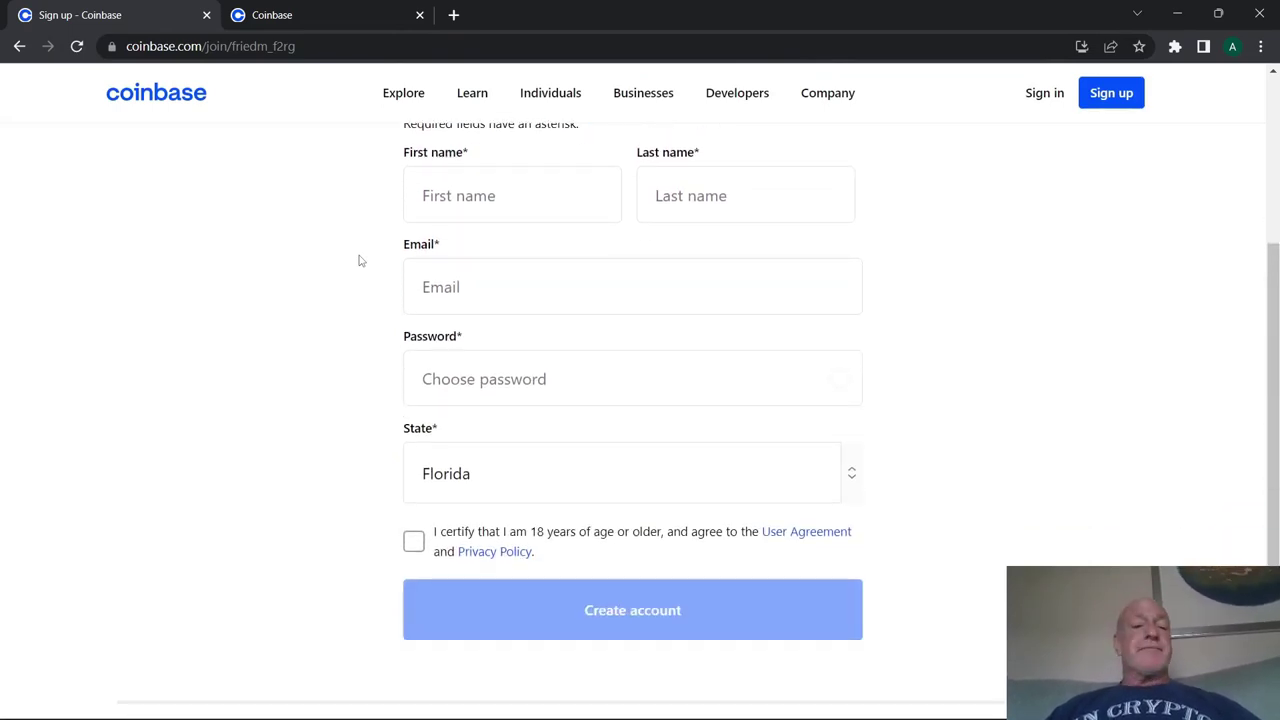
{"action": "scroll", "coordinate": [360, 261], "scroll_direction": "down", "scroll_amount": 2}
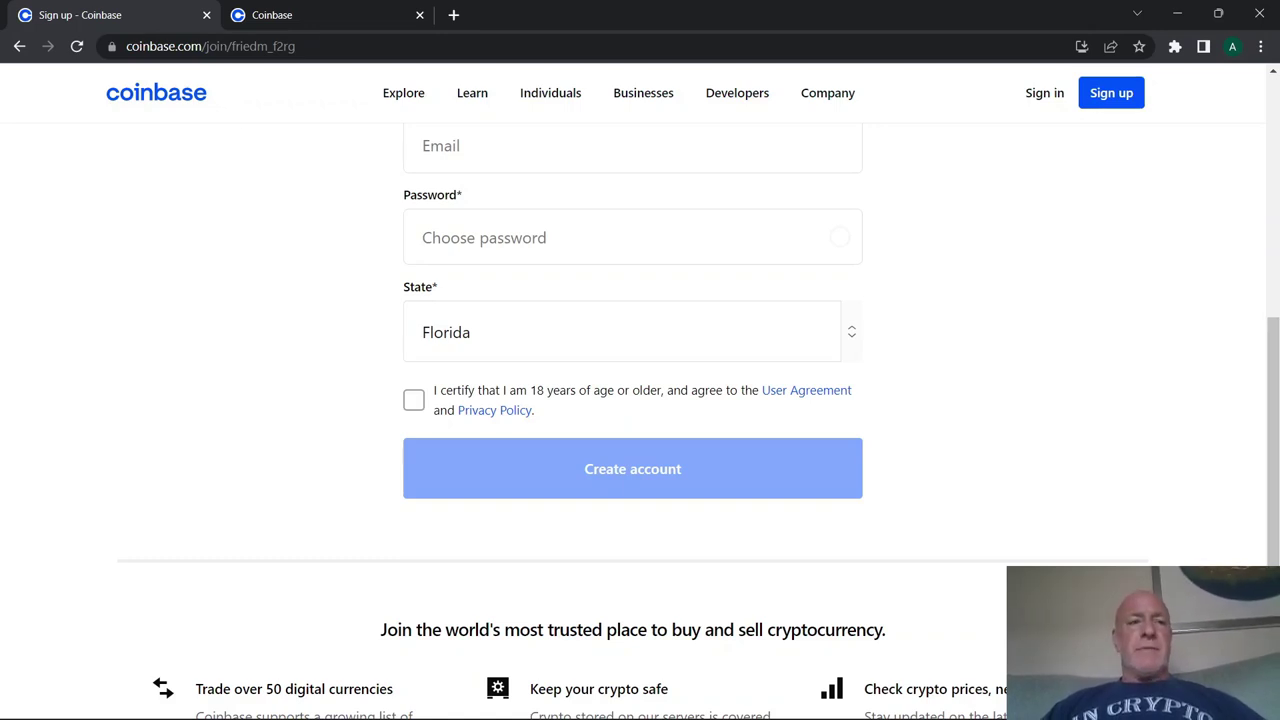
{"action": "left_click", "coordinate": [206, 17]}
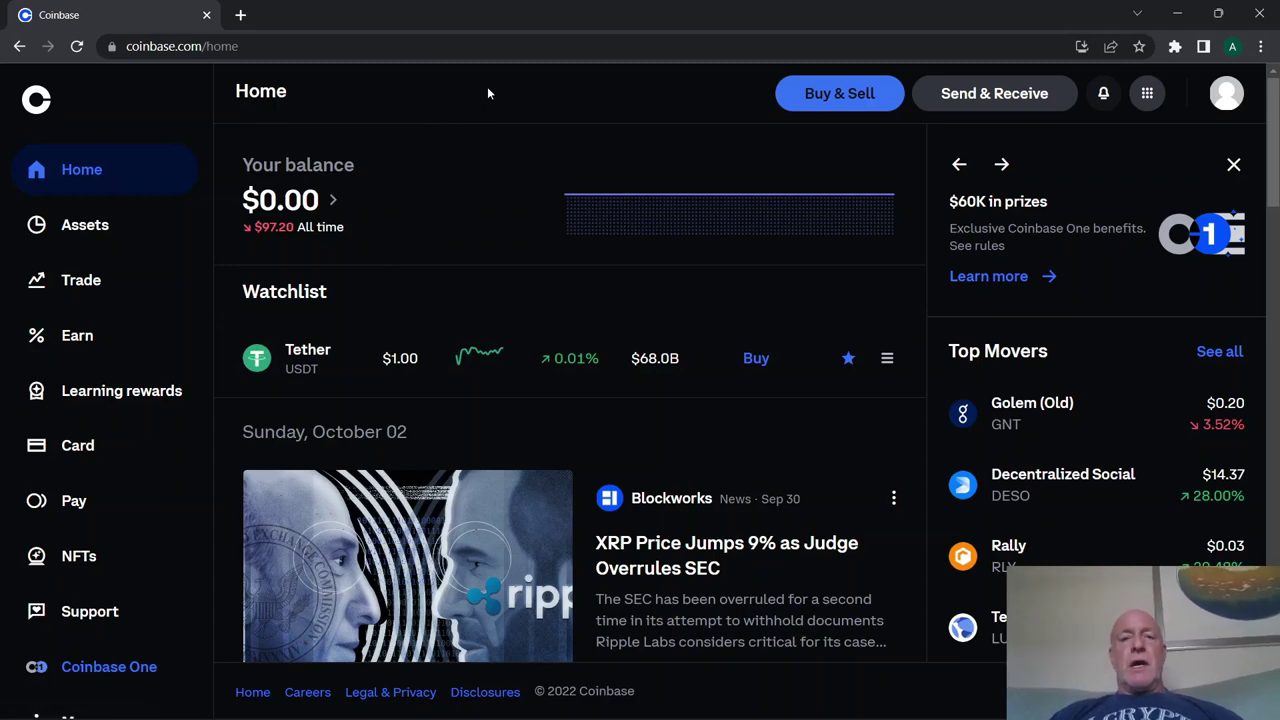
Step: Scroll the Home page down to Top Movers and back up to the balance
{"action": "scroll", "coordinate": [487, 93], "scroll_direction": "down", "scroll_amount": 1}
{"action": "scroll", "coordinate": [487, 93], "scroll_direction": "up", "scroll_amount": 1}
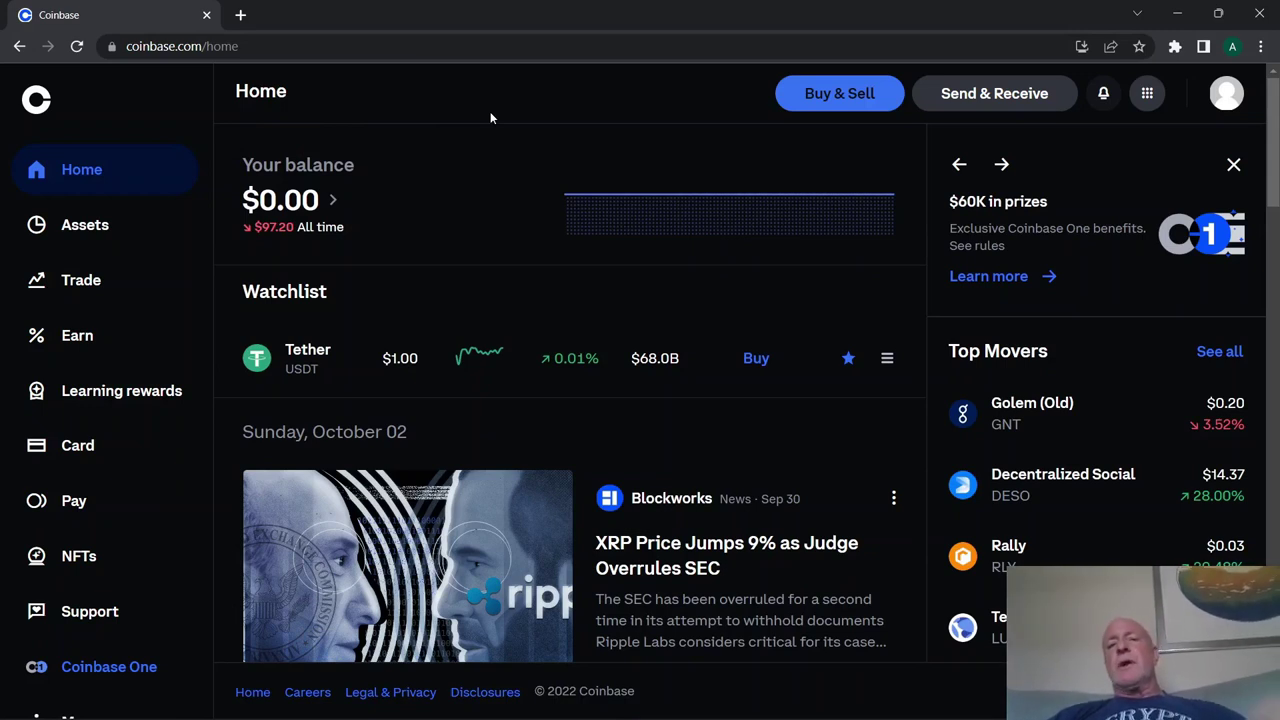
Step: Open Buy & Sell, keep it a One time purchase, and open the Bitcoin asset list
{"action": "left_click", "coordinate": [836, 93]}
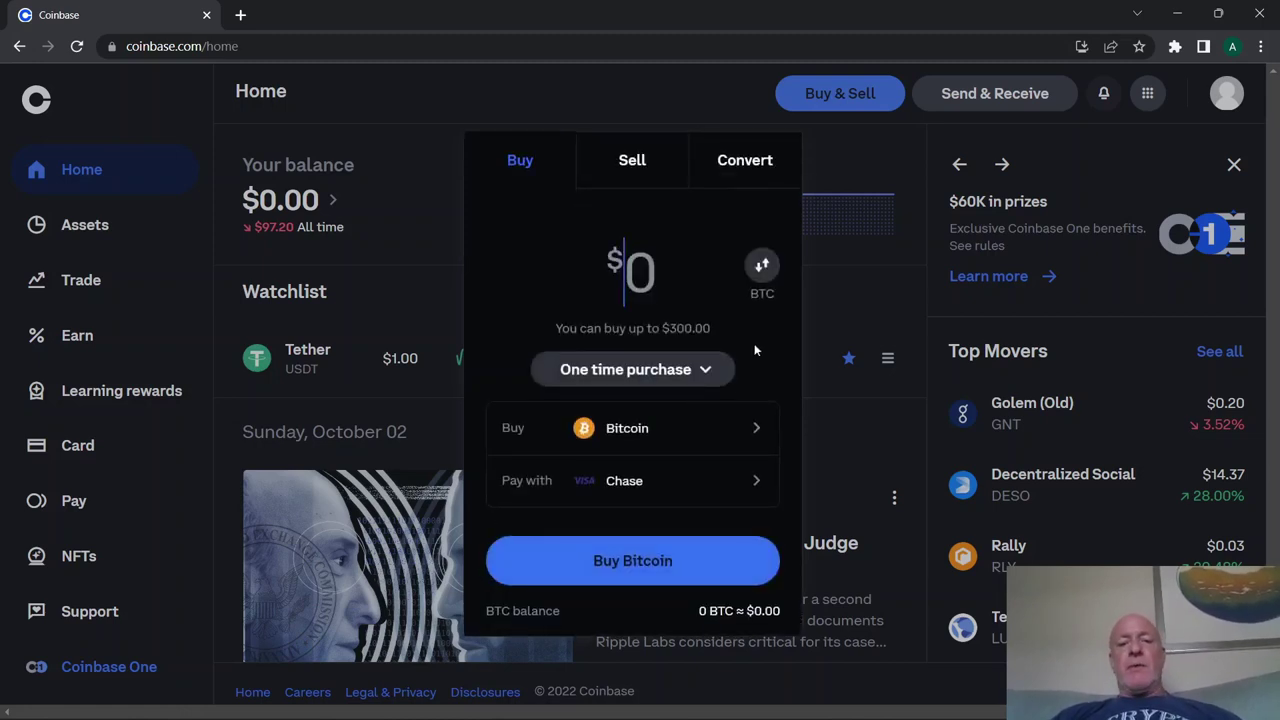
{"action": "left_click", "coordinate": [705, 370]}
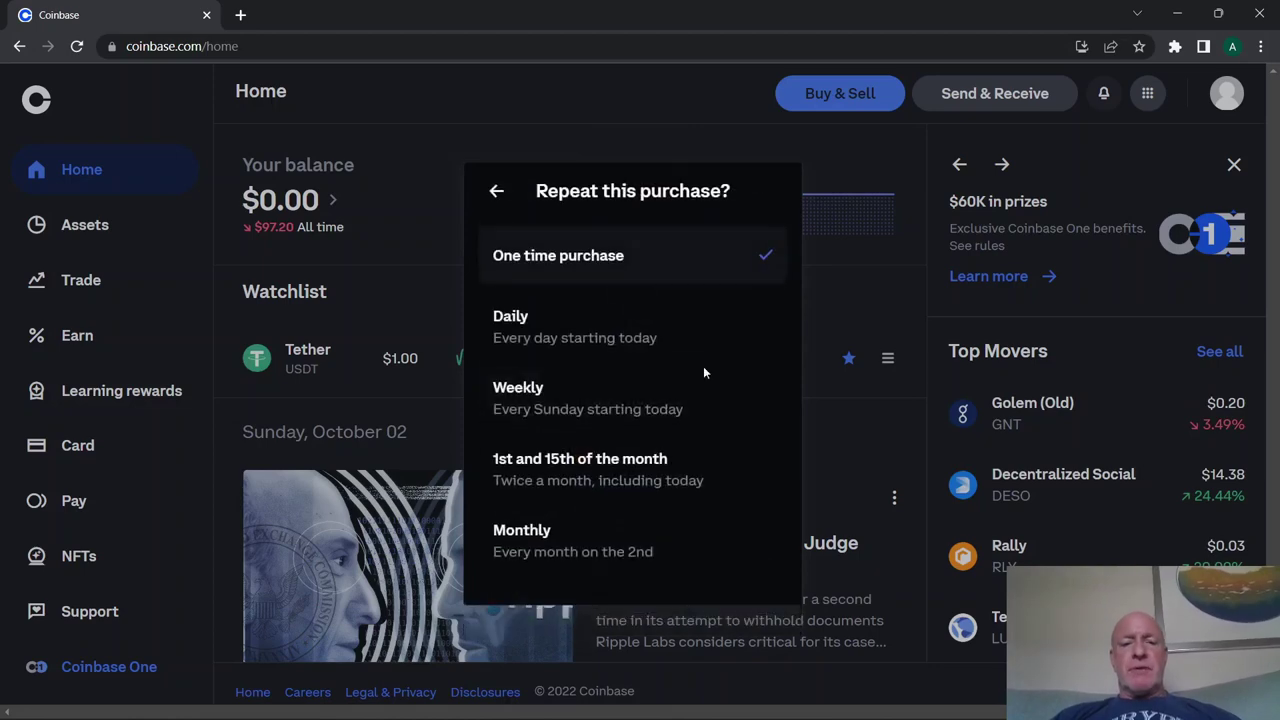
{"action": "left_click", "coordinate": [650, 260]}
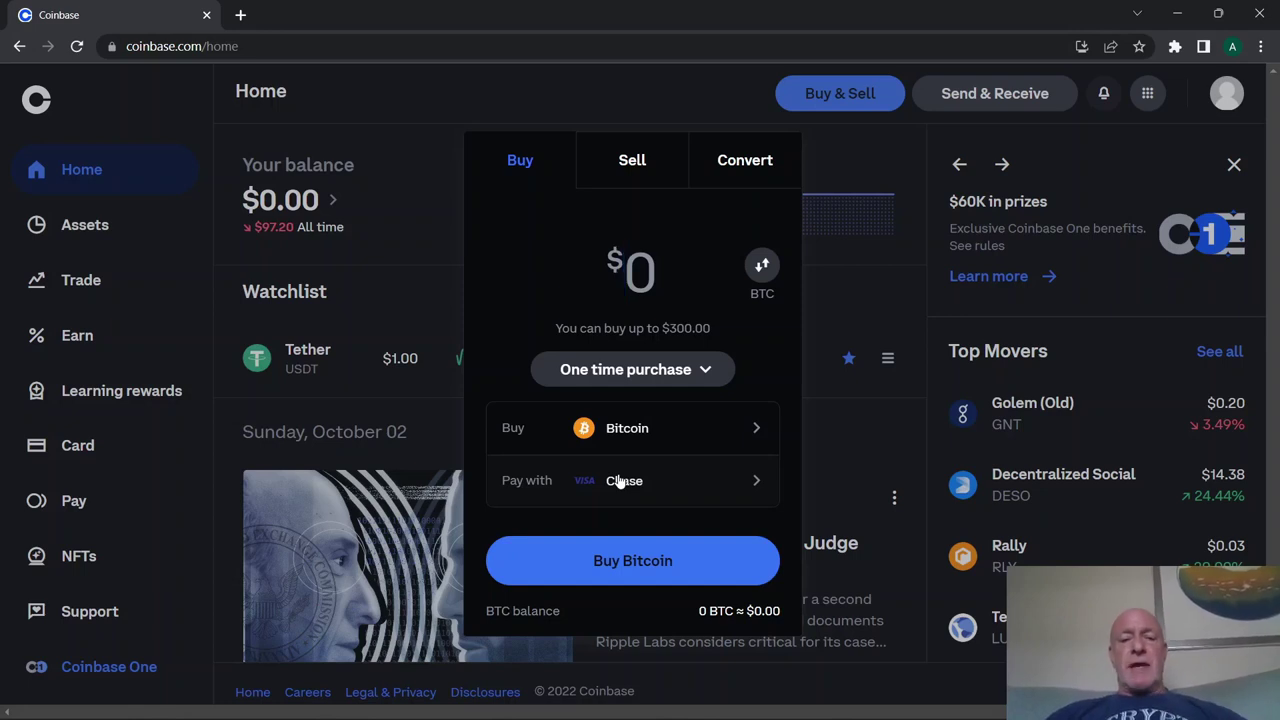
{"action": "left_click", "coordinate": [754, 429]}
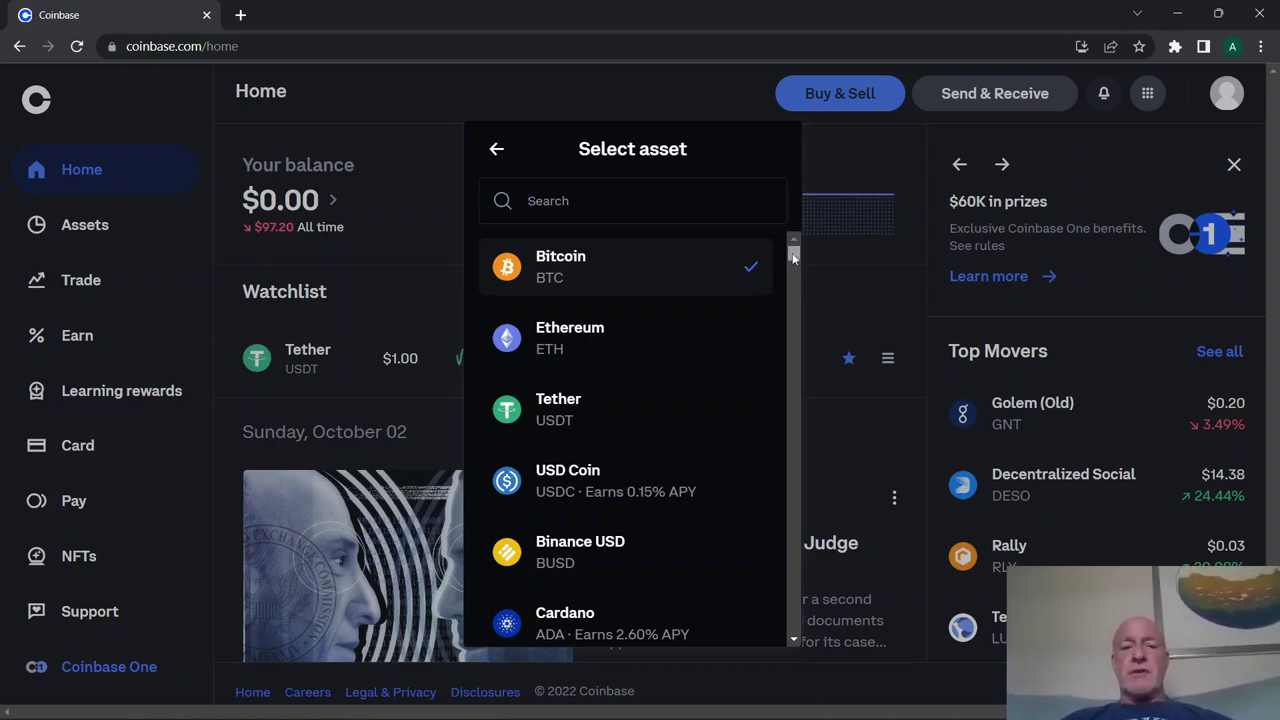
{"action": "scroll", "coordinate": [794, 258], "scroll_direction": "down", "scroll_amount": 5}
{"action": "scroll", "coordinate": [794, 258], "scroll_direction": "up", "scroll_amount": 5}
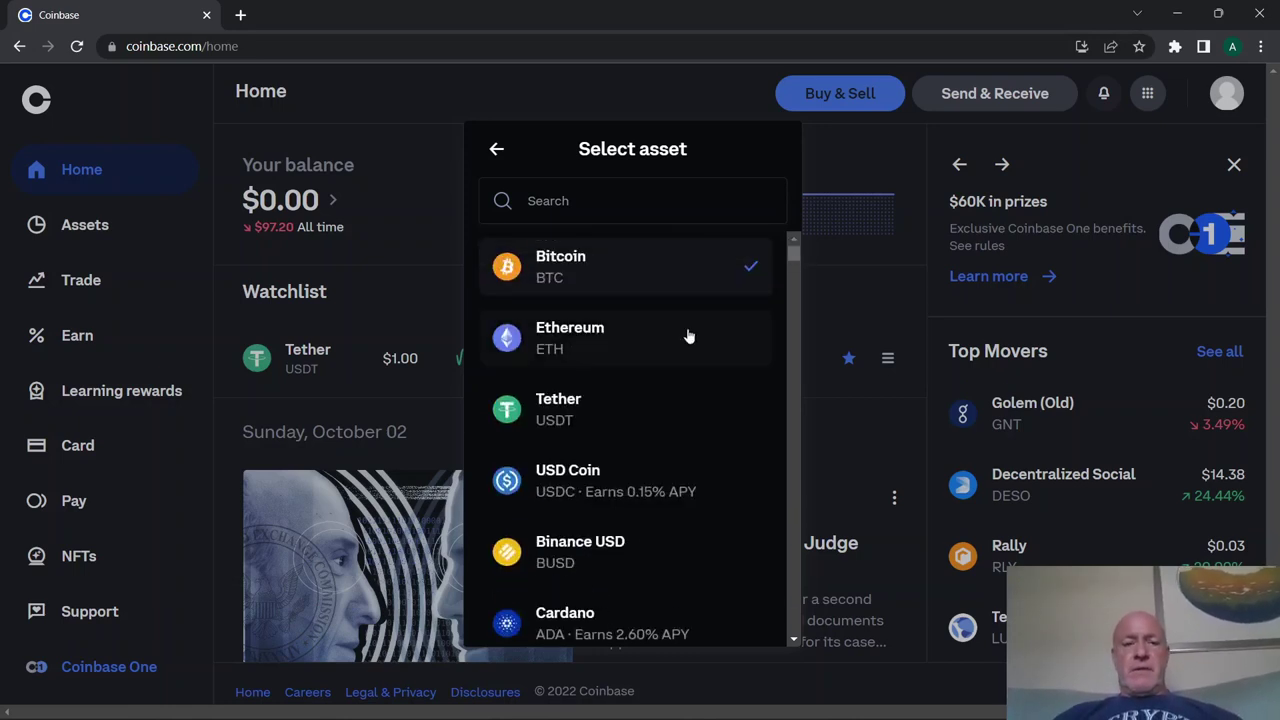
{"action": "scroll", "coordinate": [792, 638], "scroll_direction": "down", "scroll_amount": 2}
{"action": "left_click", "coordinate": [792, 638]}
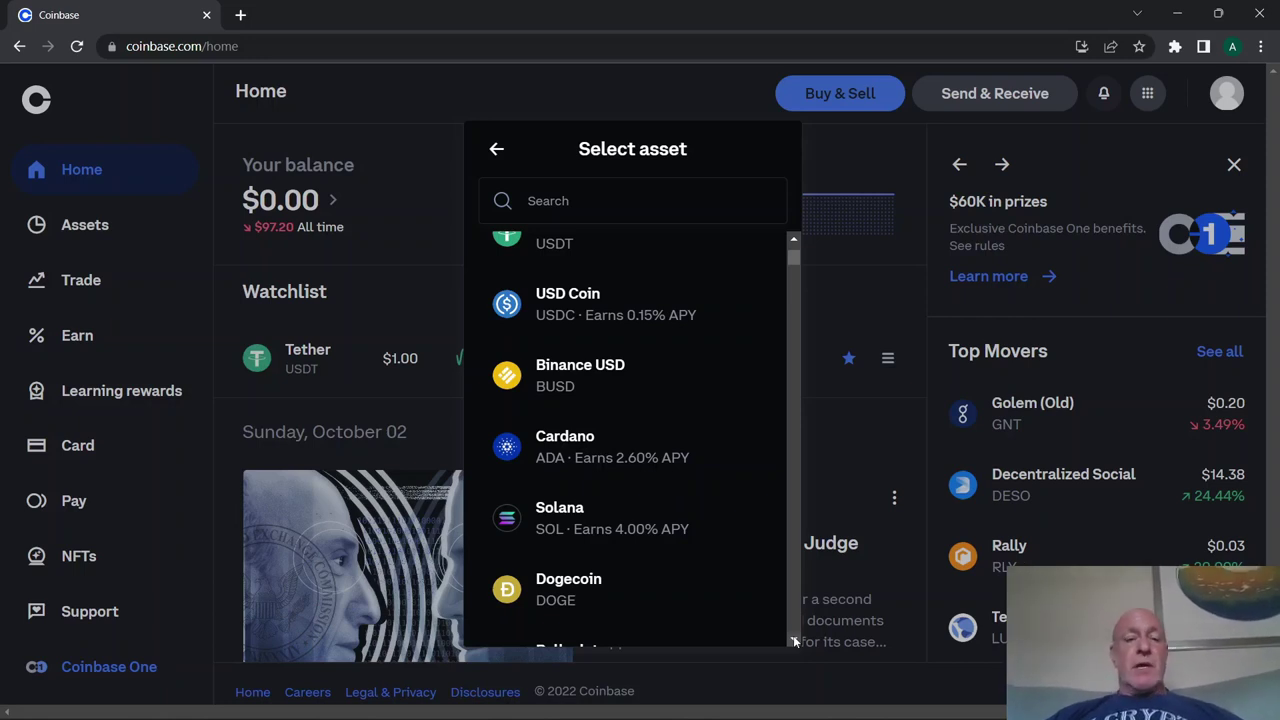
Step: Scroll down the Select asset list and choose Litecoin instead of Bitcoin
{"action": "scroll", "coordinate": [795, 641], "scroll_direction": "down", "scroll_amount": 3}
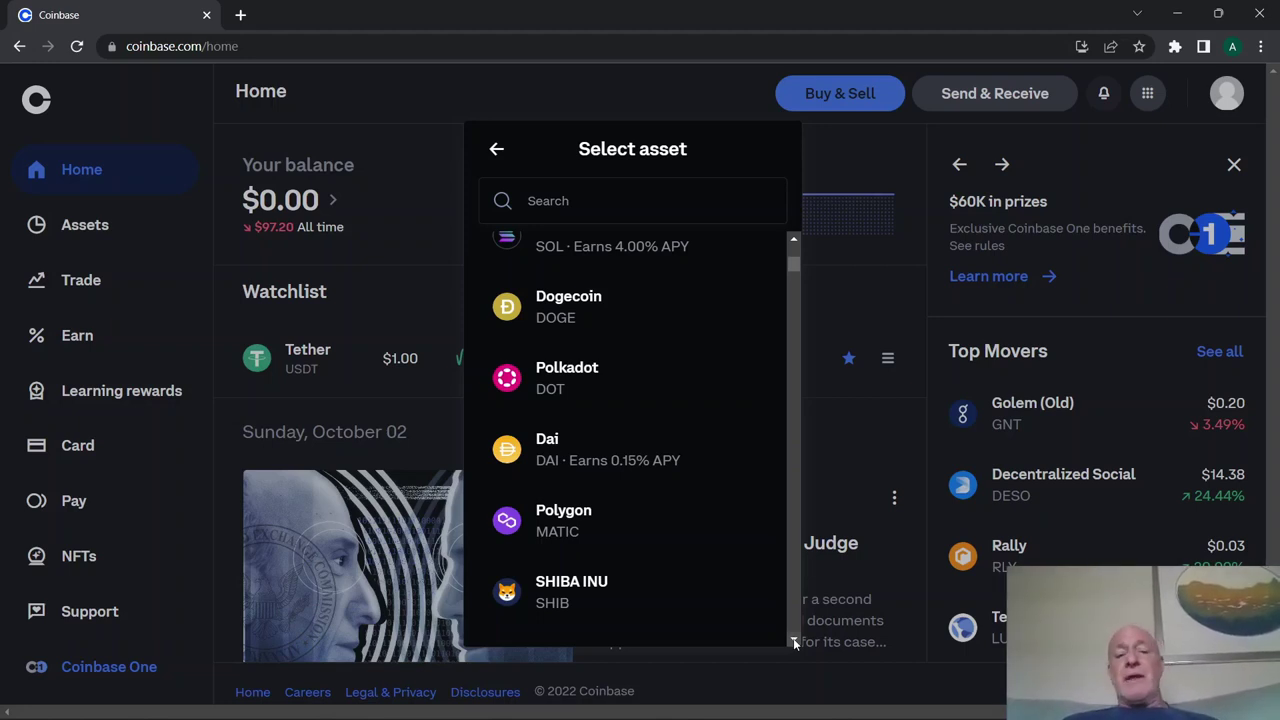
{"action": "scroll", "coordinate": [795, 643], "scroll_direction": "down", "scroll_amount": 3}
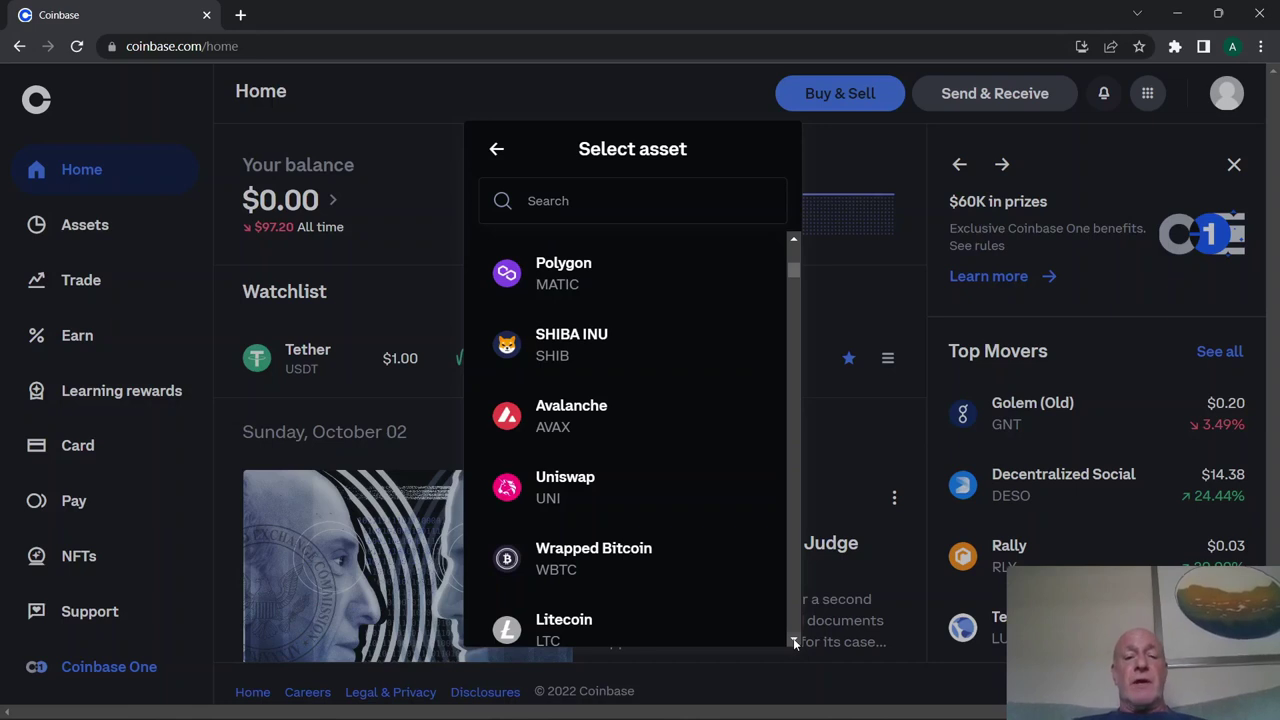
{"action": "scroll", "coordinate": [794, 643], "scroll_direction": "down", "scroll_amount": 3}
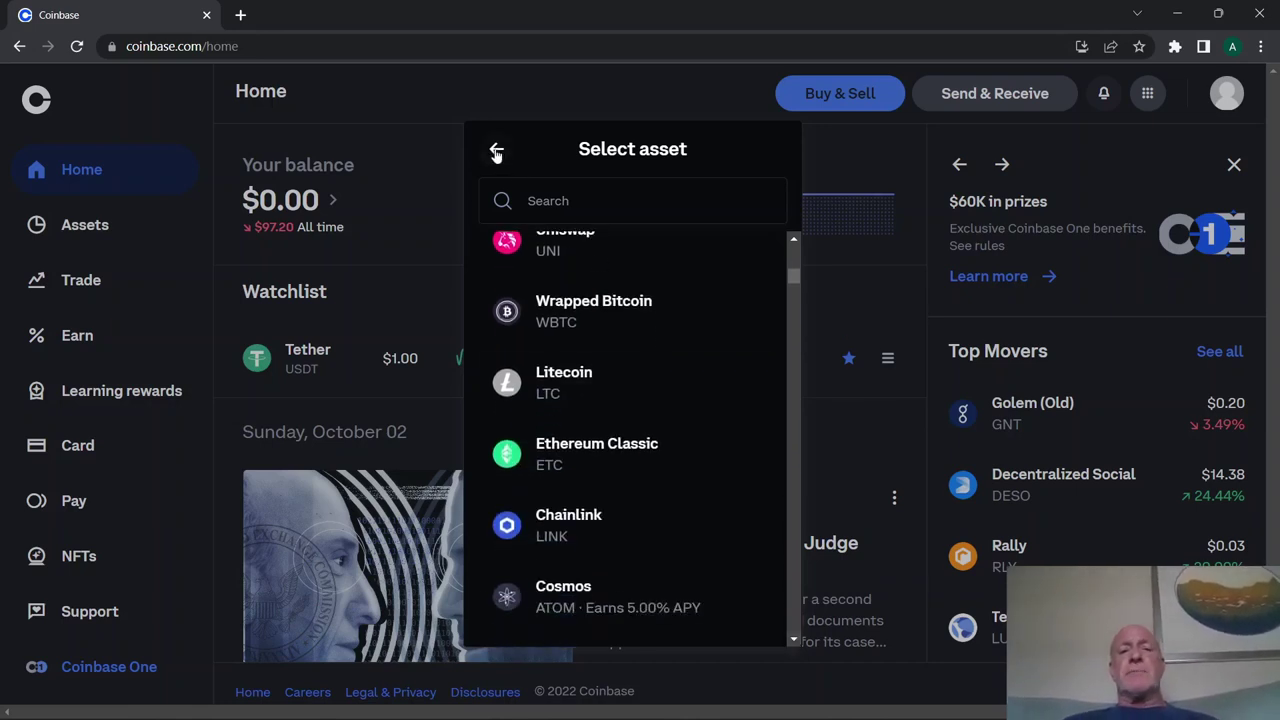
{"action": "left_click", "coordinate": [558, 386]}
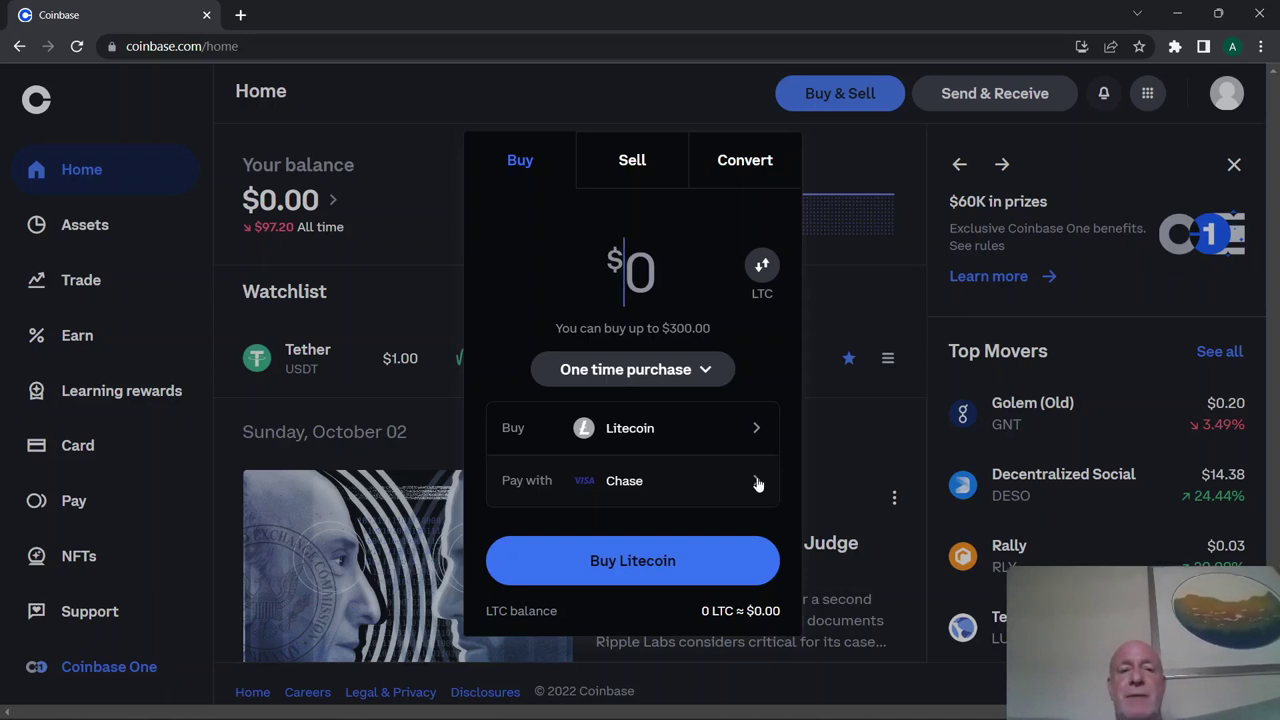
Step: Open the Pay with list from the 'Pay with Chase' row of the Litecoin buy
{"action": "left_click", "coordinate": [757, 484]}
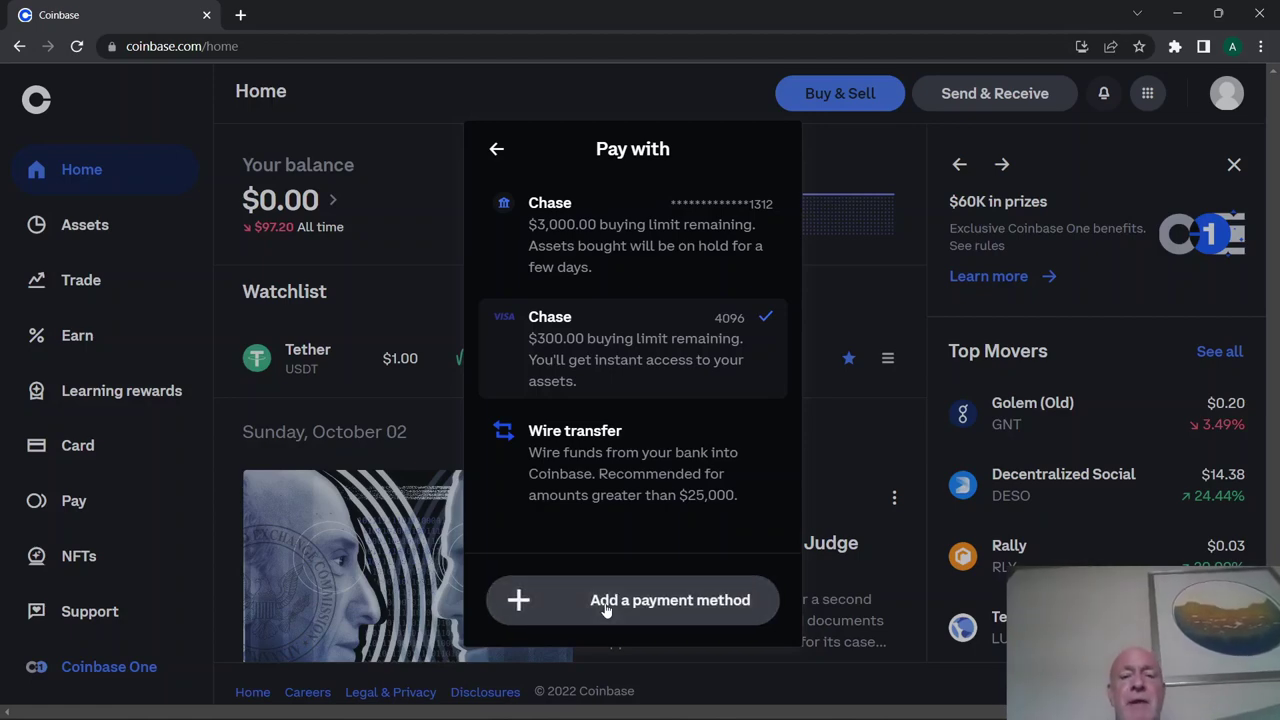
Step: Open the Add a payment method options from the bottom of the Pay with list
{"action": "left_click", "coordinate": [604, 610]}
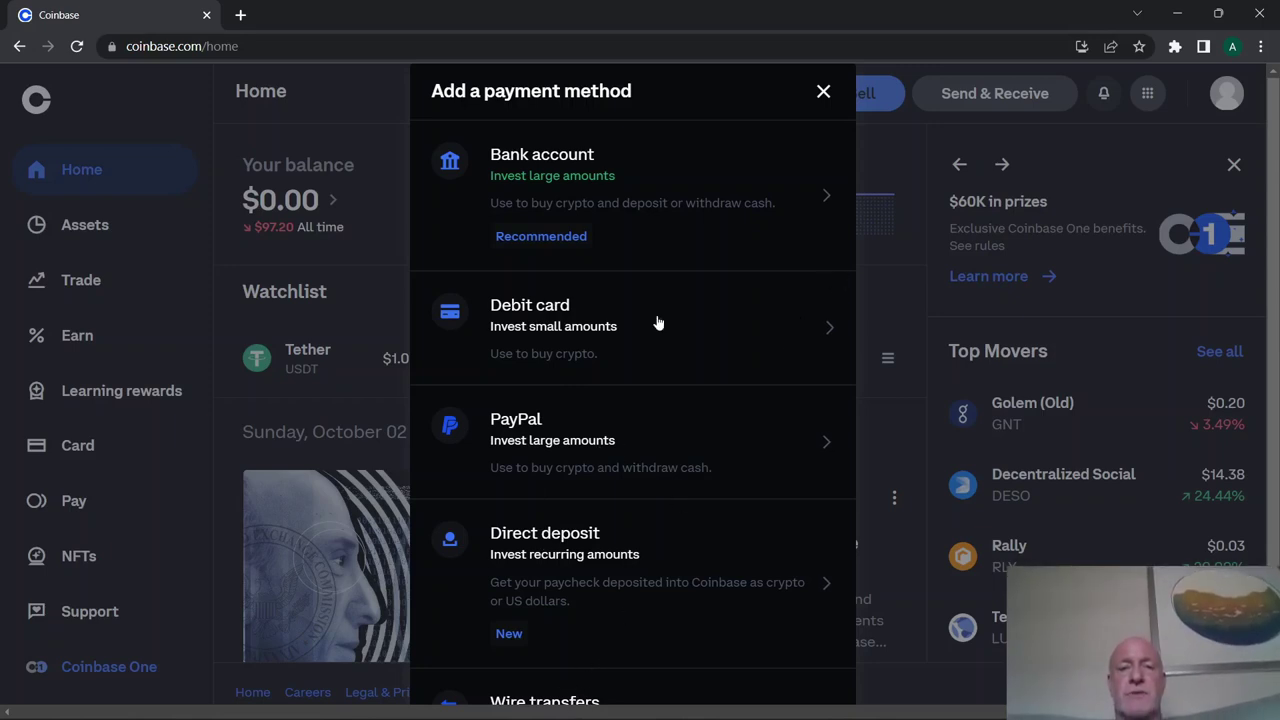
Step: Close the Add payment dialog and the Litecoin buy panel, returning to Home
{"action": "left_click", "coordinate": [822, 93]}
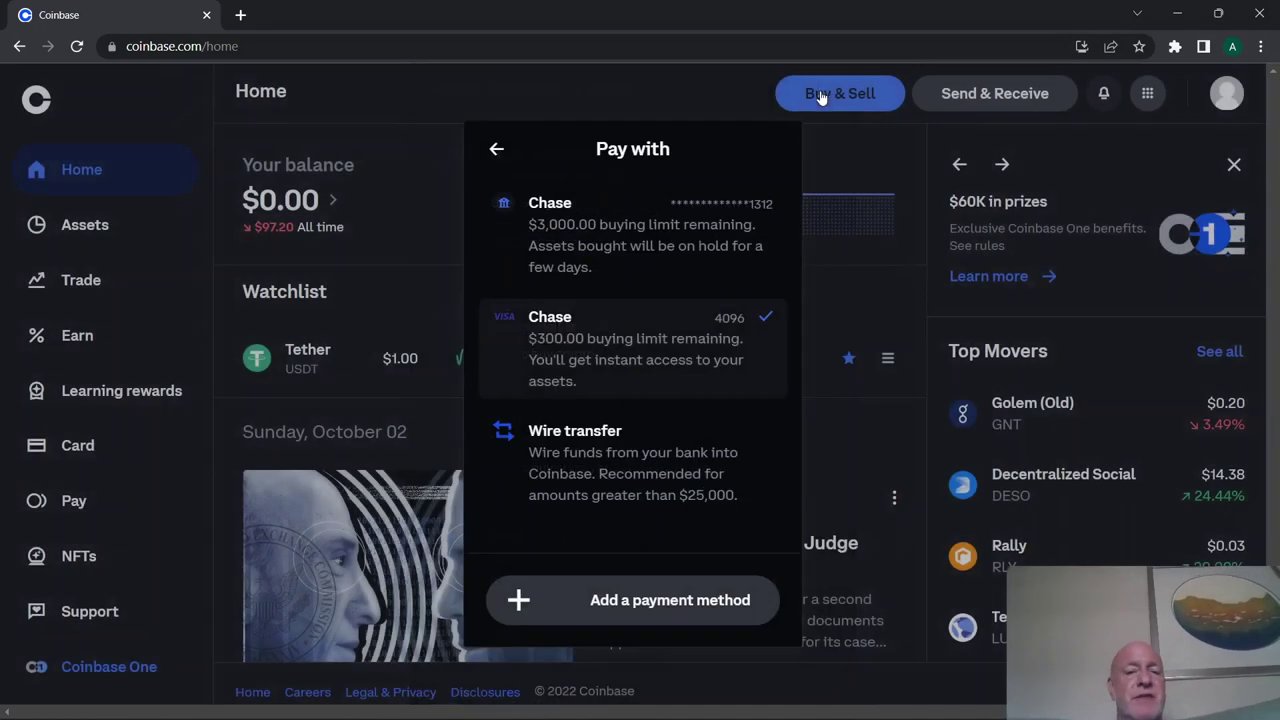
{"action": "left_click", "coordinate": [496, 150]}
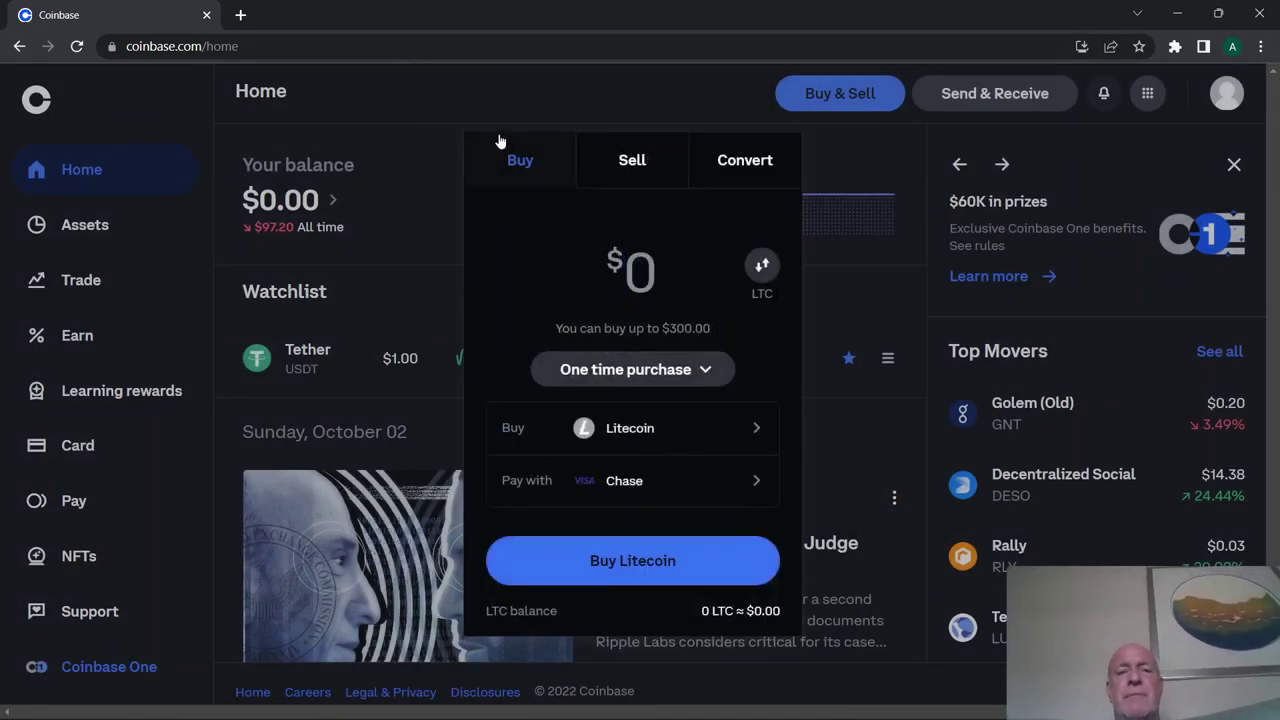
{"action": "left_click", "coordinate": [517, 103]}
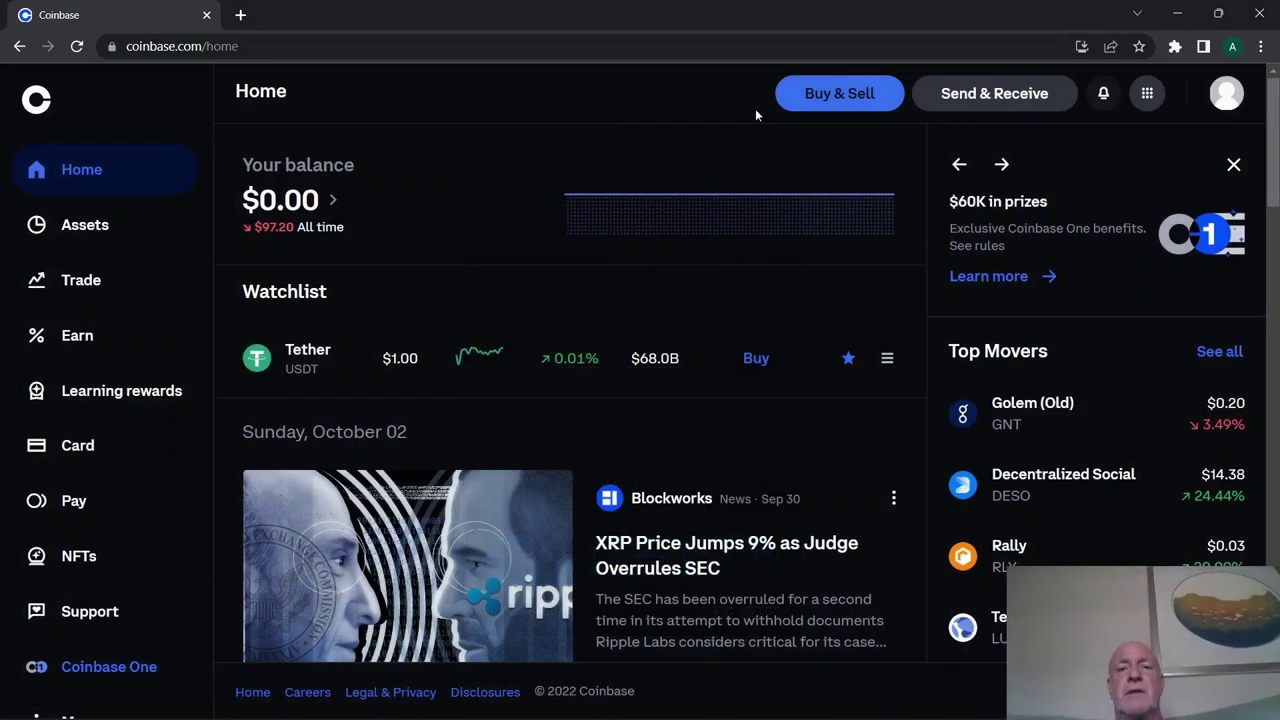
Step: Reopen Buy & Sell, view the Bitcoin payment methods, then close it to Home
{"action": "left_click", "coordinate": [827, 97]}
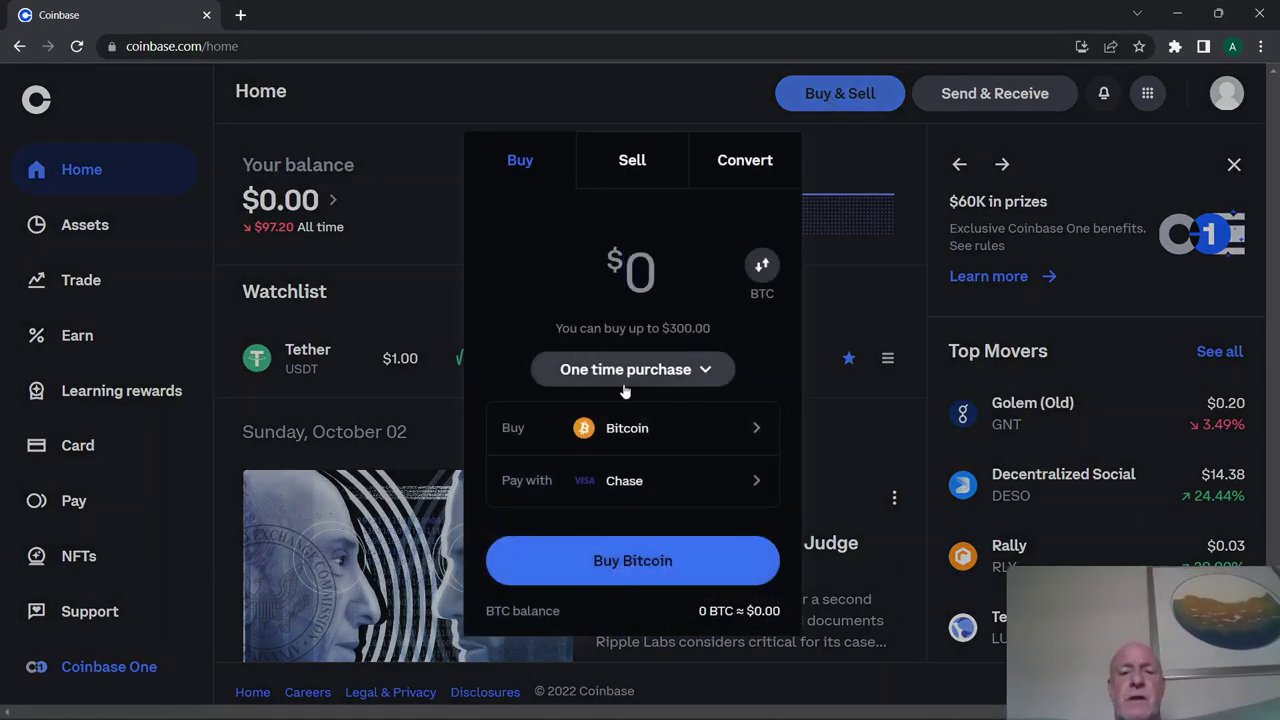
{"action": "left_click", "coordinate": [615, 483]}
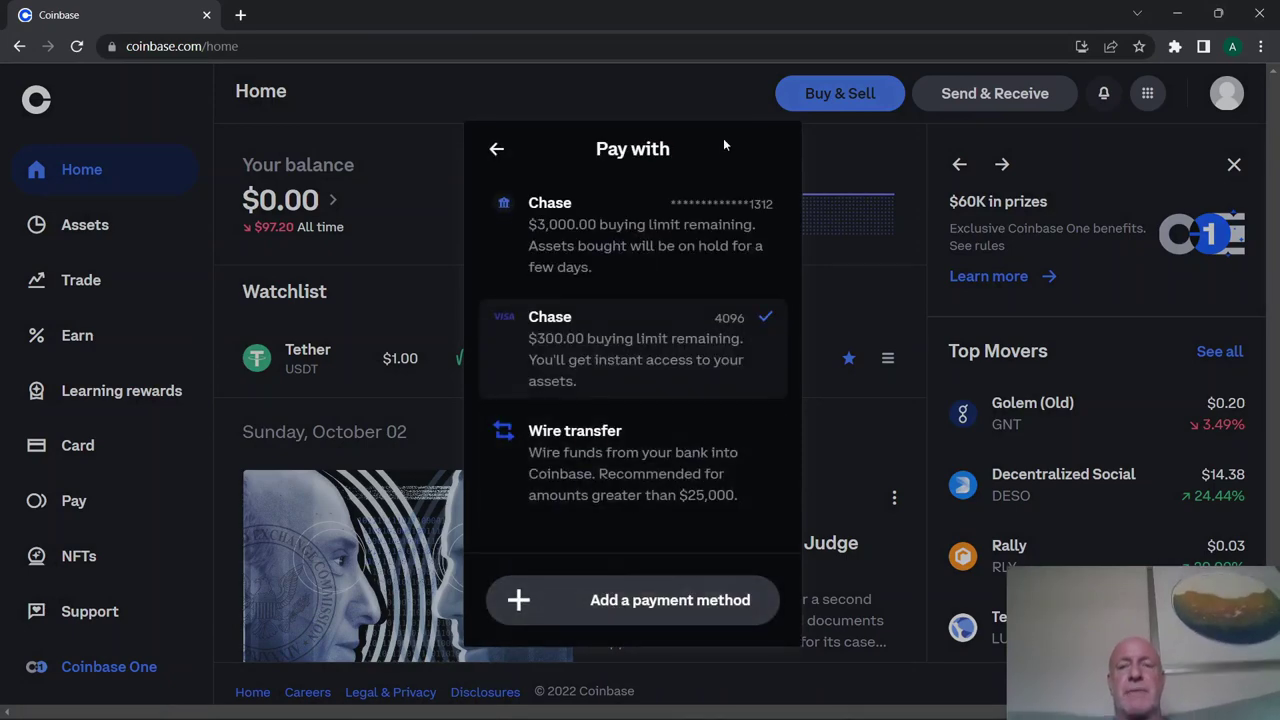
{"action": "left_click", "coordinate": [589, 95]}
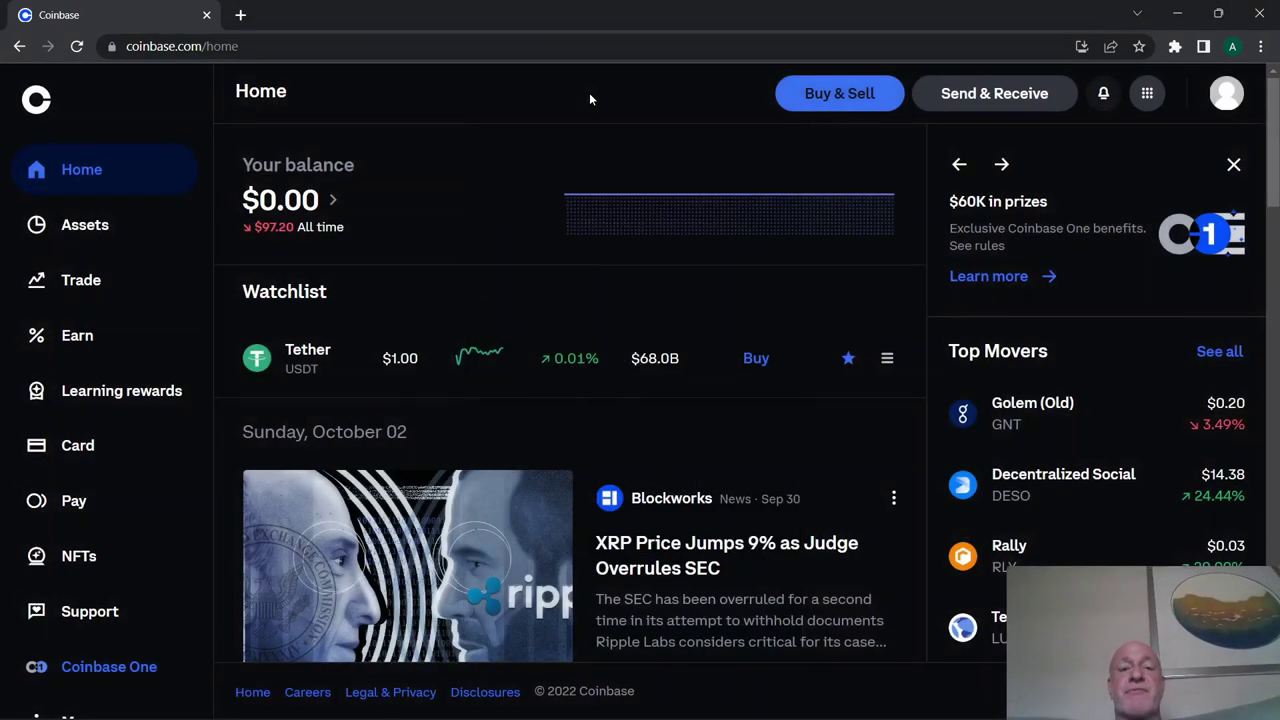
Step: Open Send & Receive, view the Fetch.ai receive QR code, then return to Send
{"action": "left_click", "coordinate": [979, 96]}
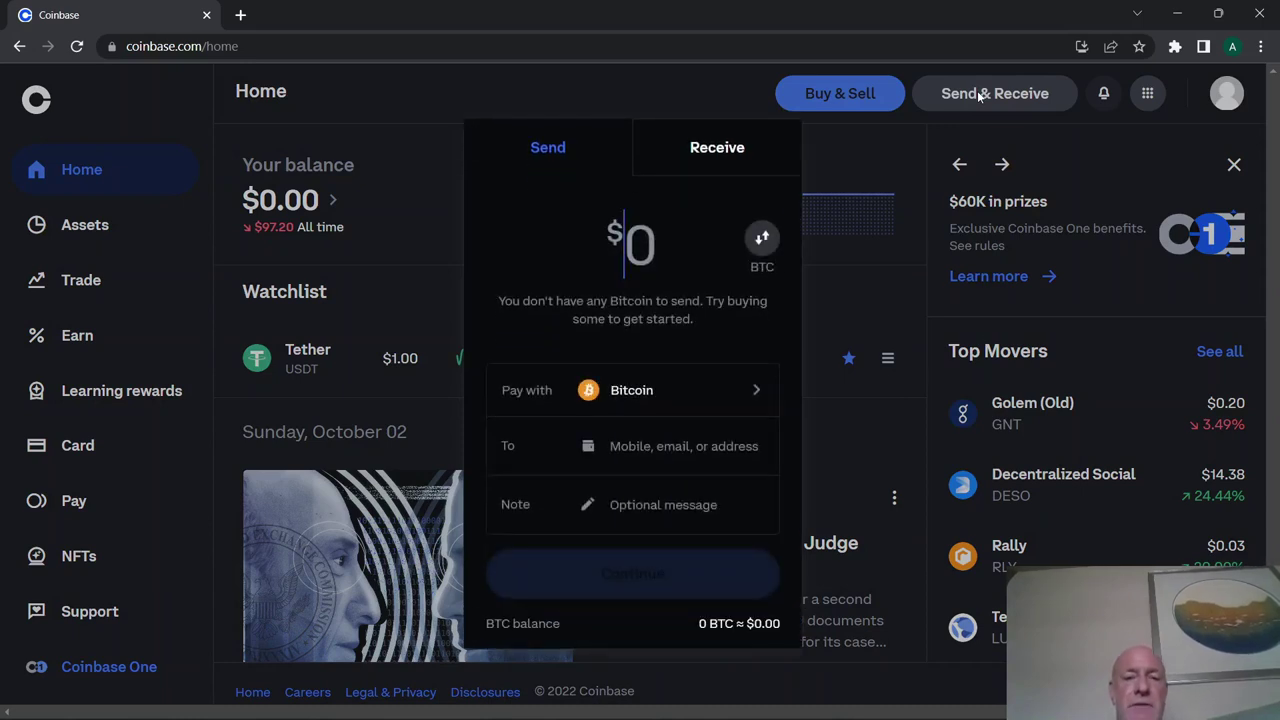
{"action": "left_click", "coordinate": [716, 148]}
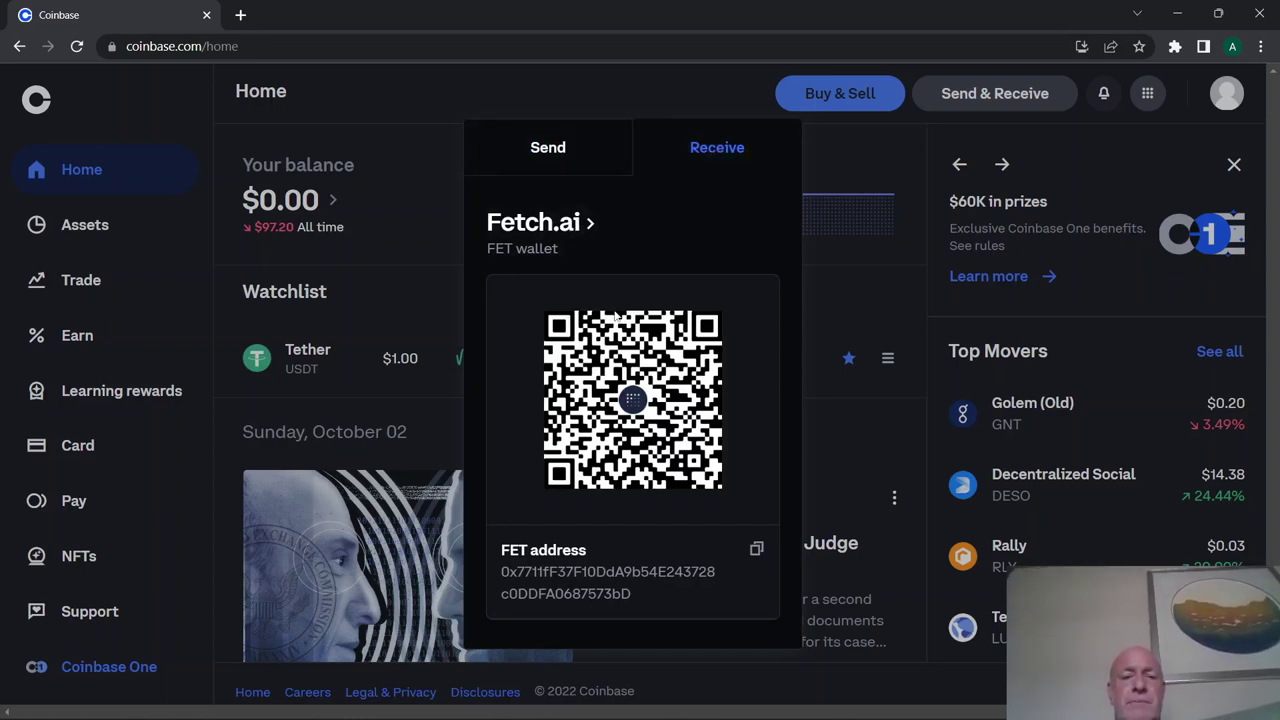
{"action": "left_click", "coordinate": [548, 148]}
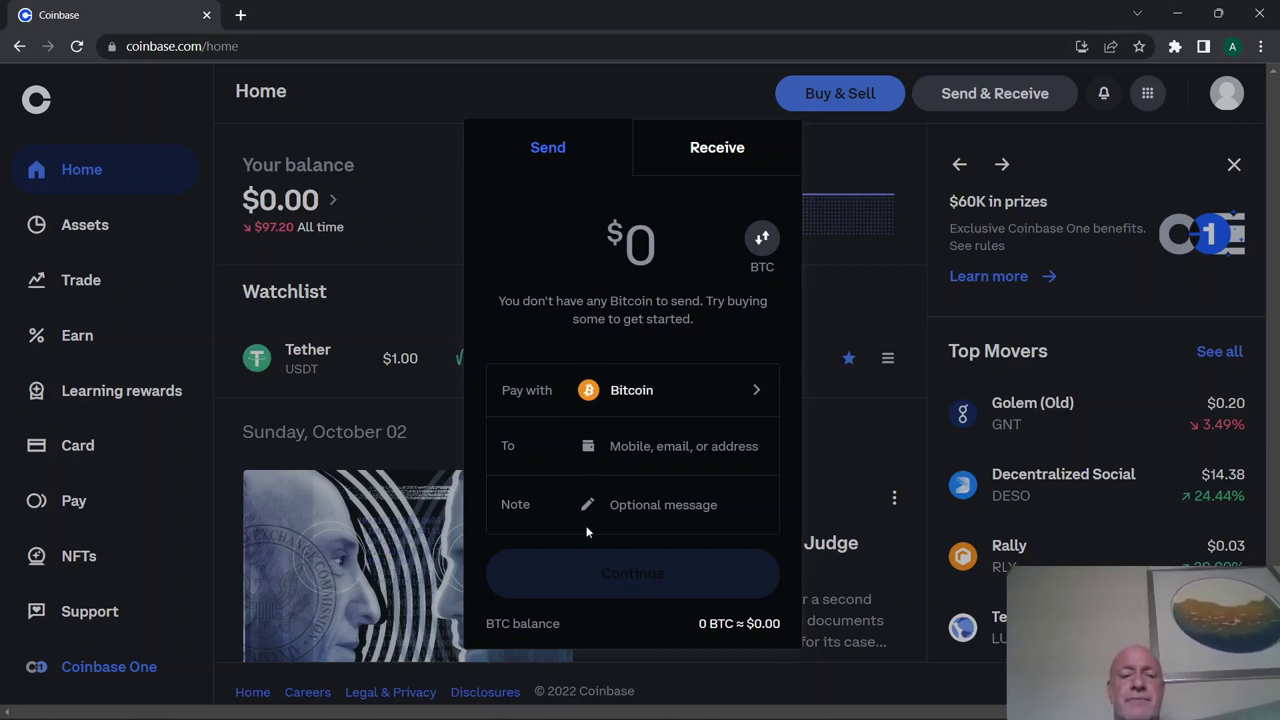
Step: Close the Send panel and scroll the Assets page showing Fetch.ai and US Dollar
{"action": "left_click", "coordinate": [536, 108]}
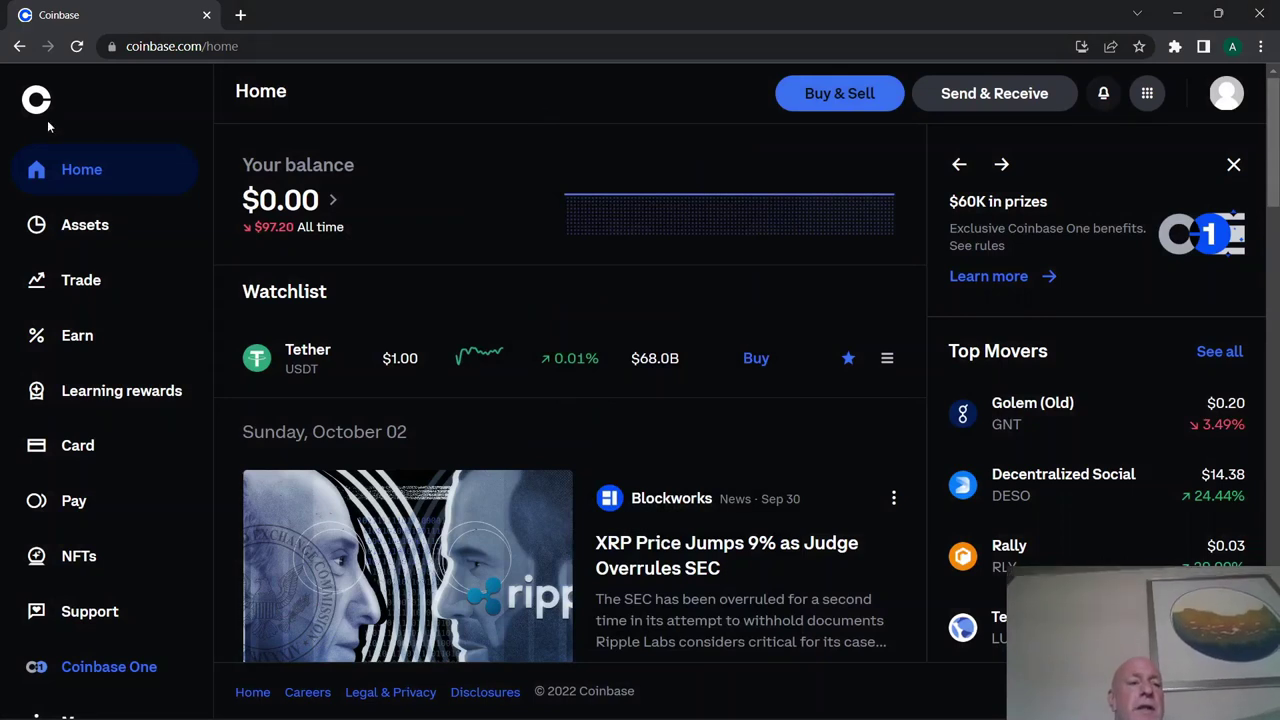
{"action": "left_click", "coordinate": [82, 226]}
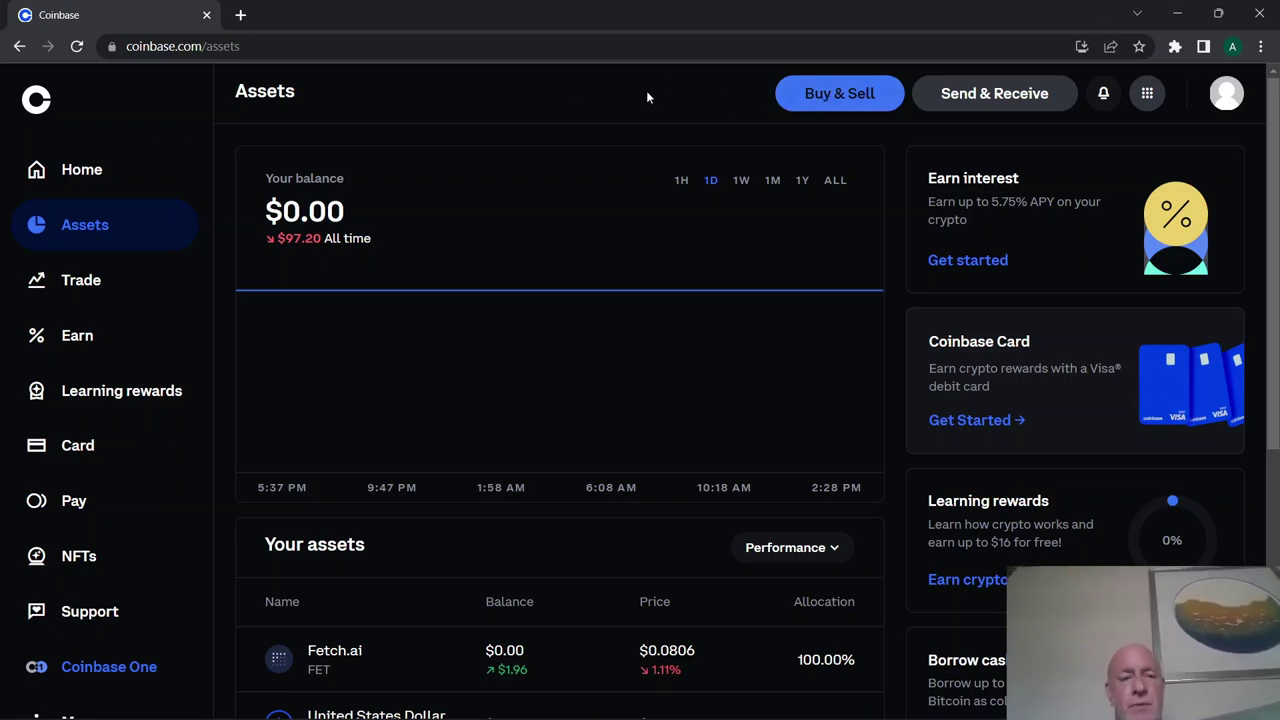
{"action": "scroll", "coordinate": [646, 90], "scroll_direction": "down", "scroll_amount": 1}
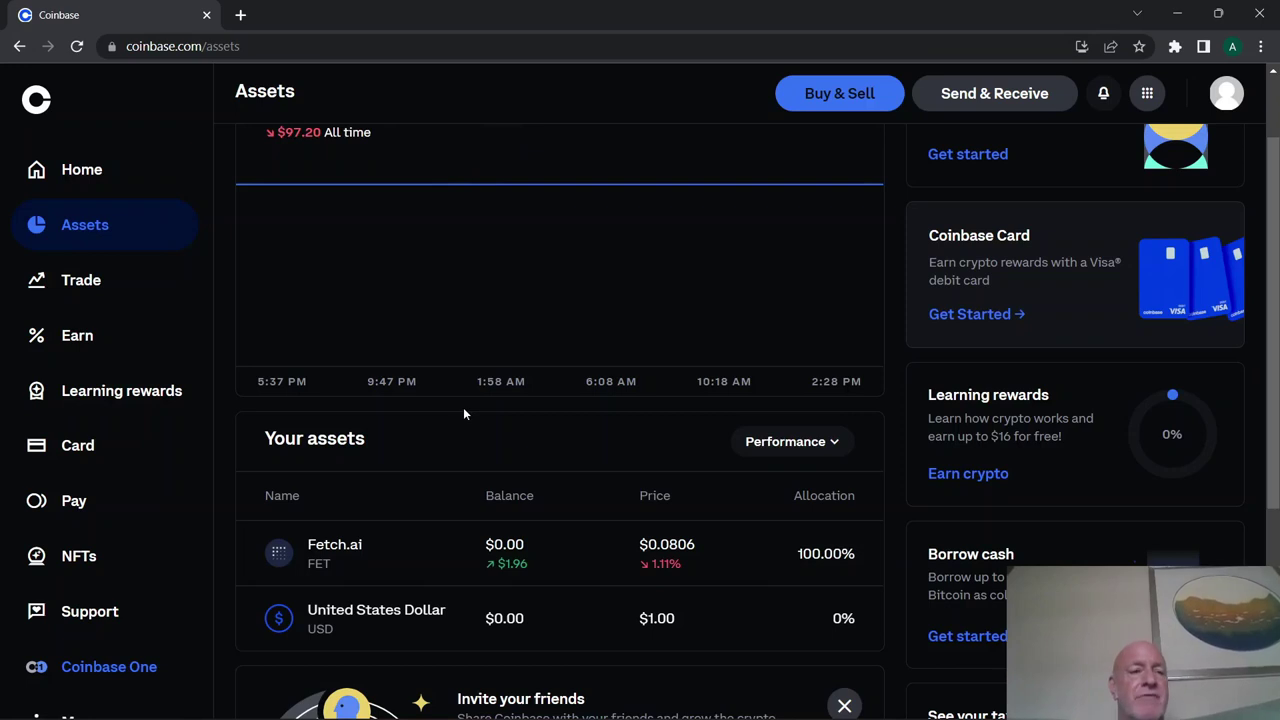
Step: On the Trade page, search 'shib' and open, then close, the SHIBA INU buy panel
{"action": "left_click", "coordinate": [79, 283]}
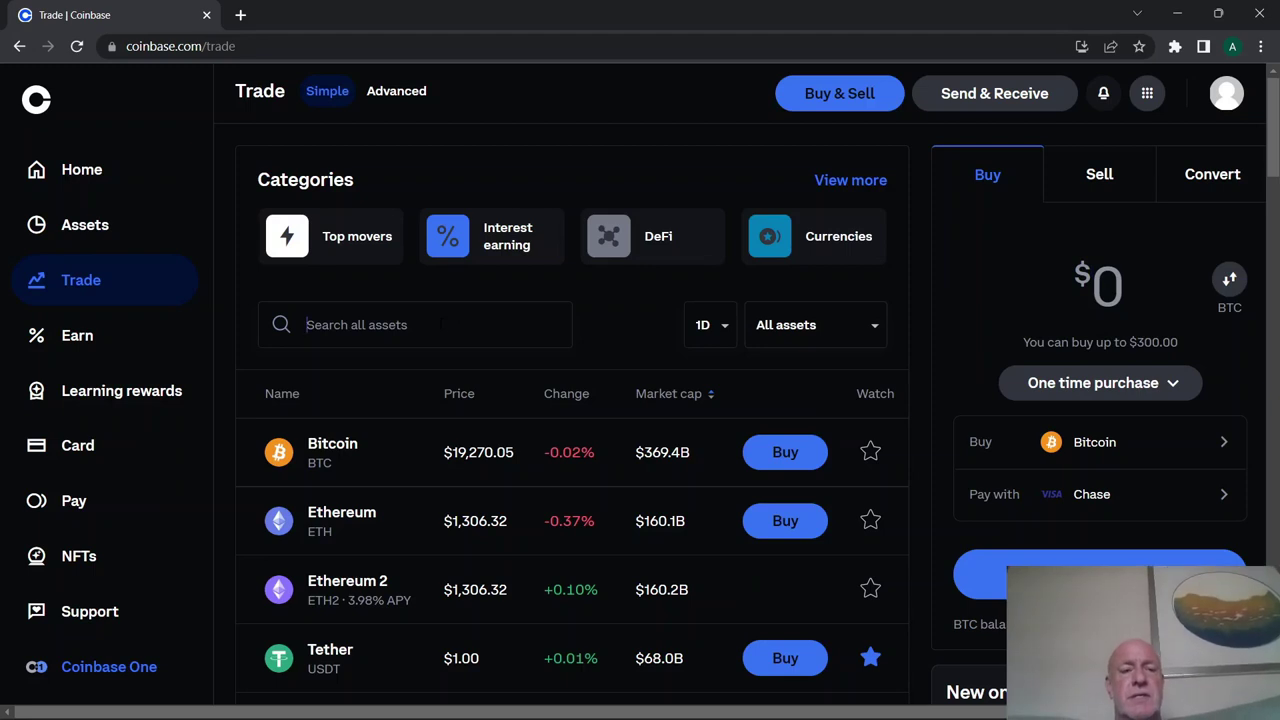
{"action": "type", "text": "shi"}
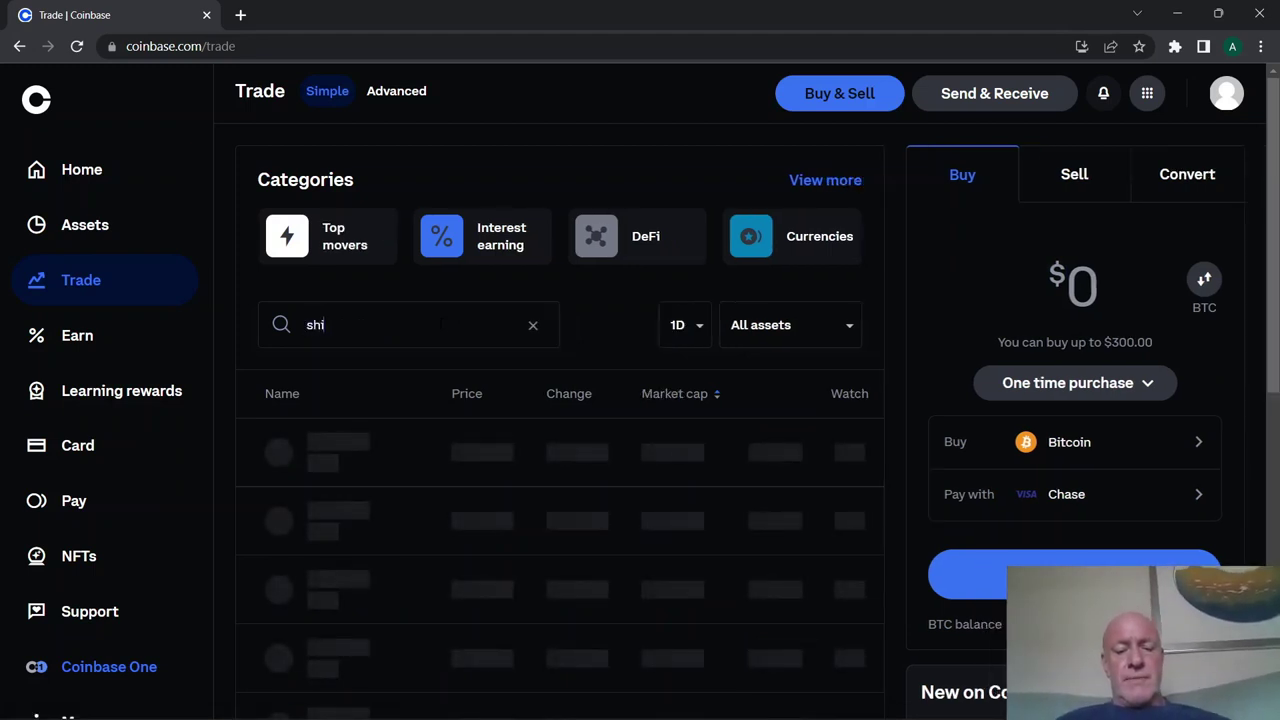
{"action": "type", "text": "b"}
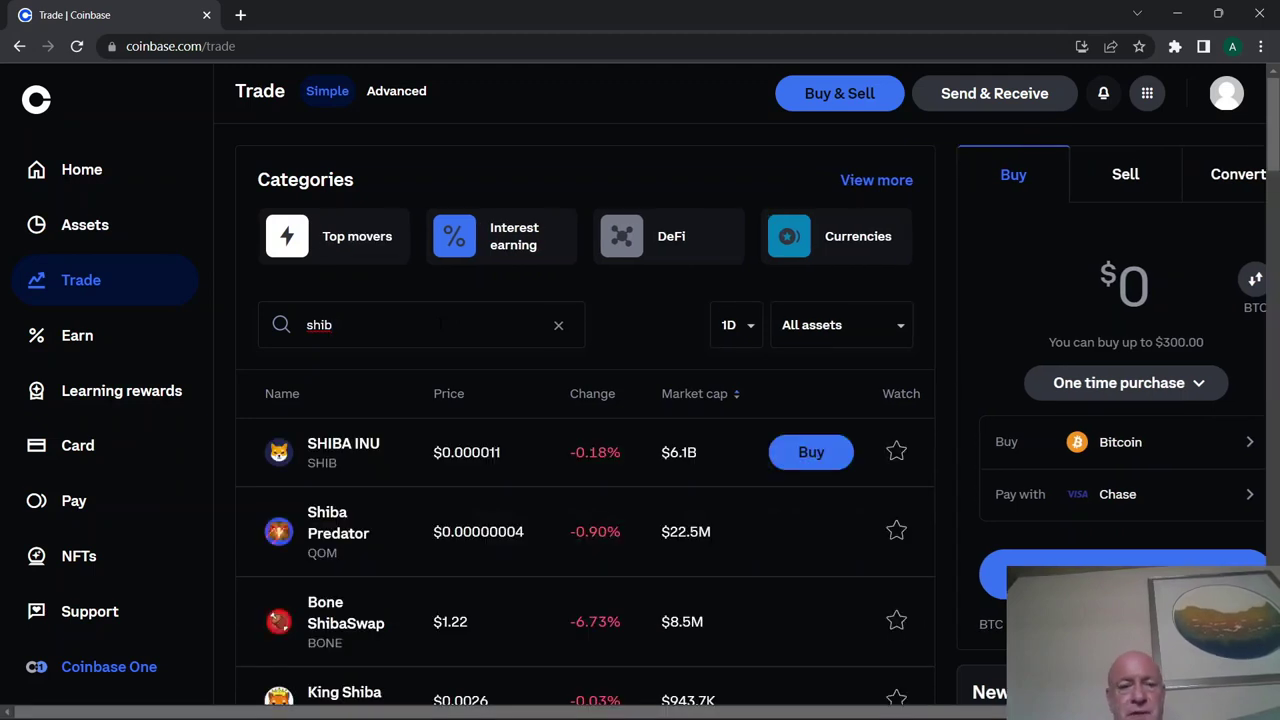
{"action": "left_click", "coordinate": [810, 456]}
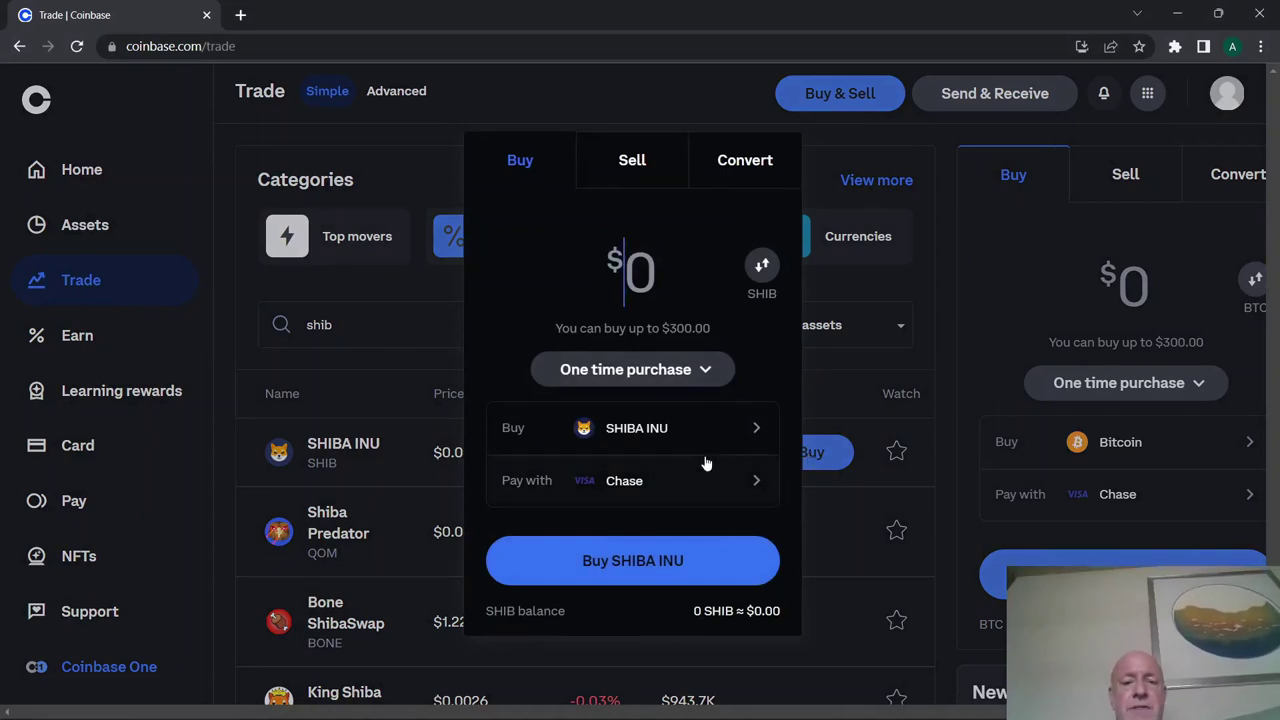
{"action": "left_click", "coordinate": [662, 104]}
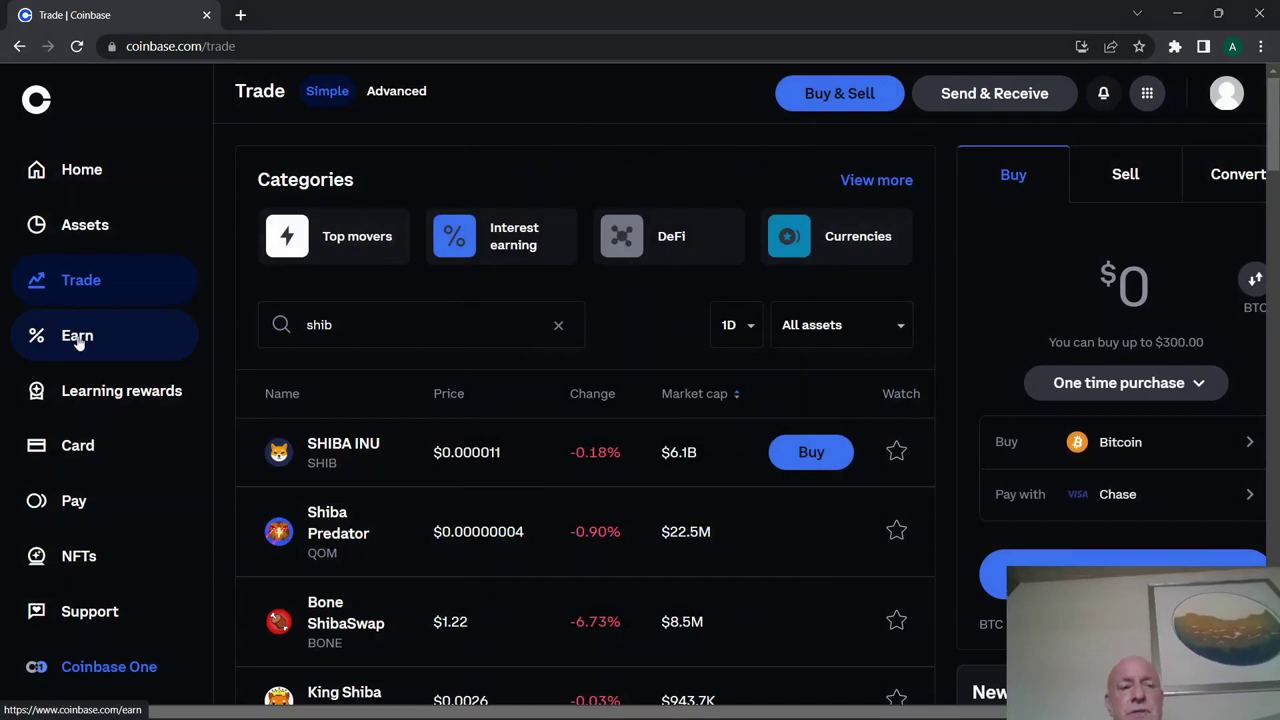
Step: Open the Earn page and scroll through its interest-earning assets like Algorand
{"action": "left_click", "coordinate": [78, 341]}
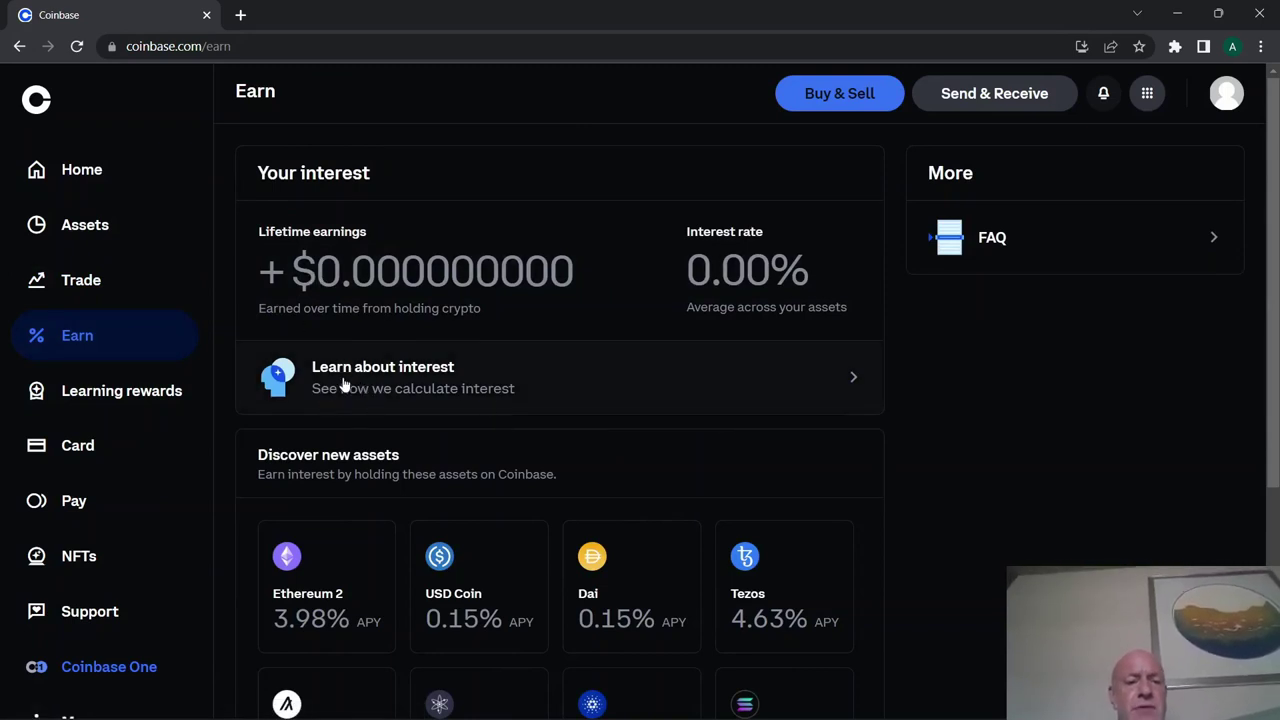
{"action": "scroll", "coordinate": [726, 422], "scroll_direction": "down", "scroll_amount": 3}
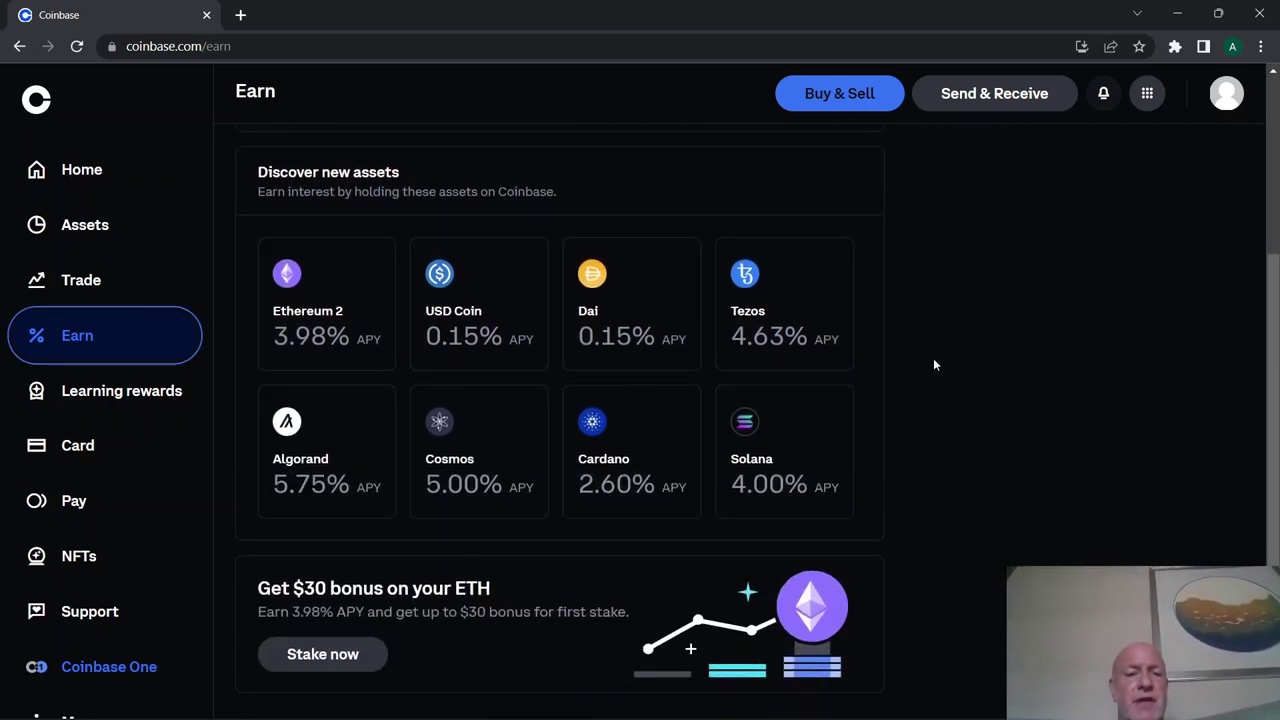
{"action": "left_click", "coordinate": [98, 395]}
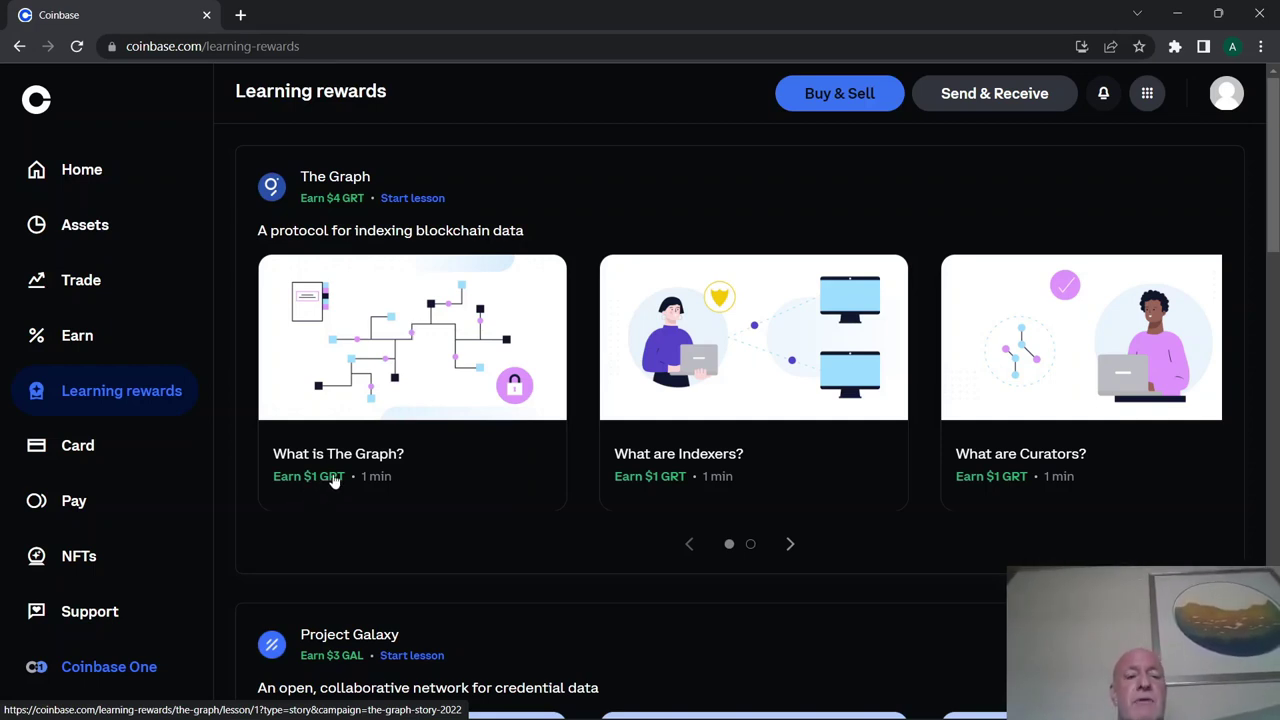
Step: Google 'grt price' in a new tab, then return to the Coinbase tab
{"action": "left_click", "coordinate": [240, 14]}
{"action": "left_click", "coordinate": [257, 47]}
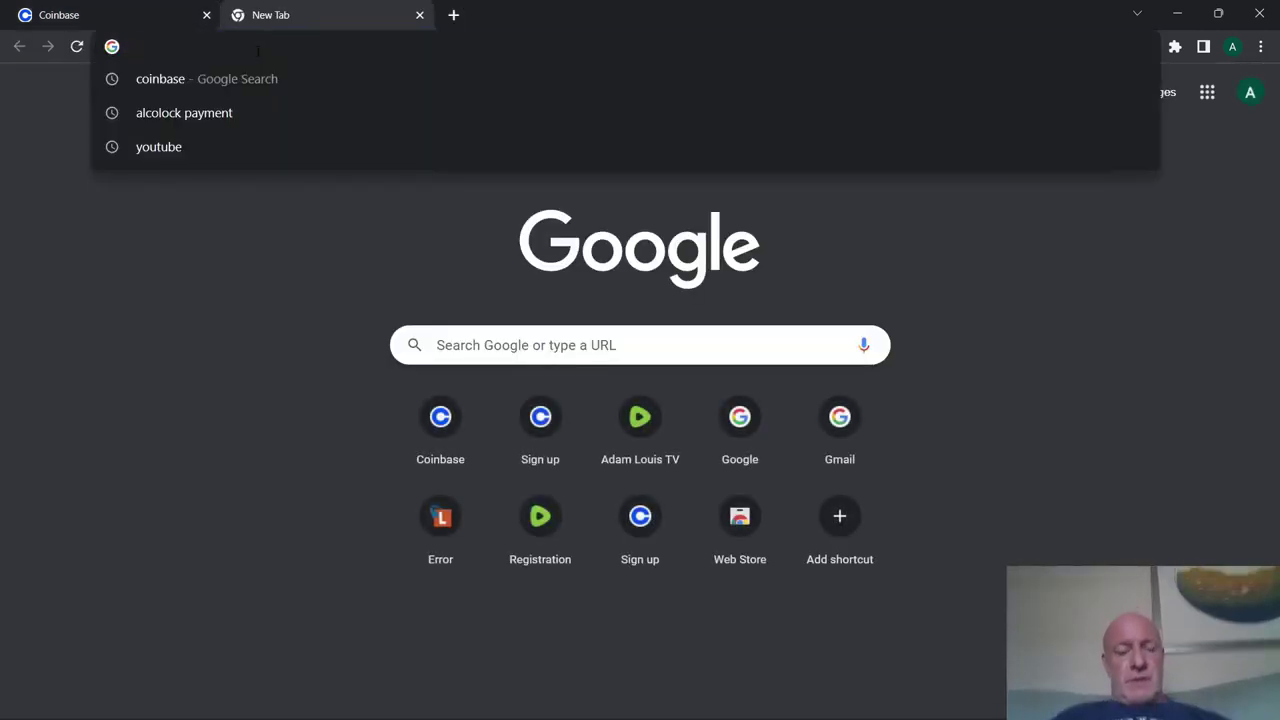
{"action": "type", "text": "grt price"}
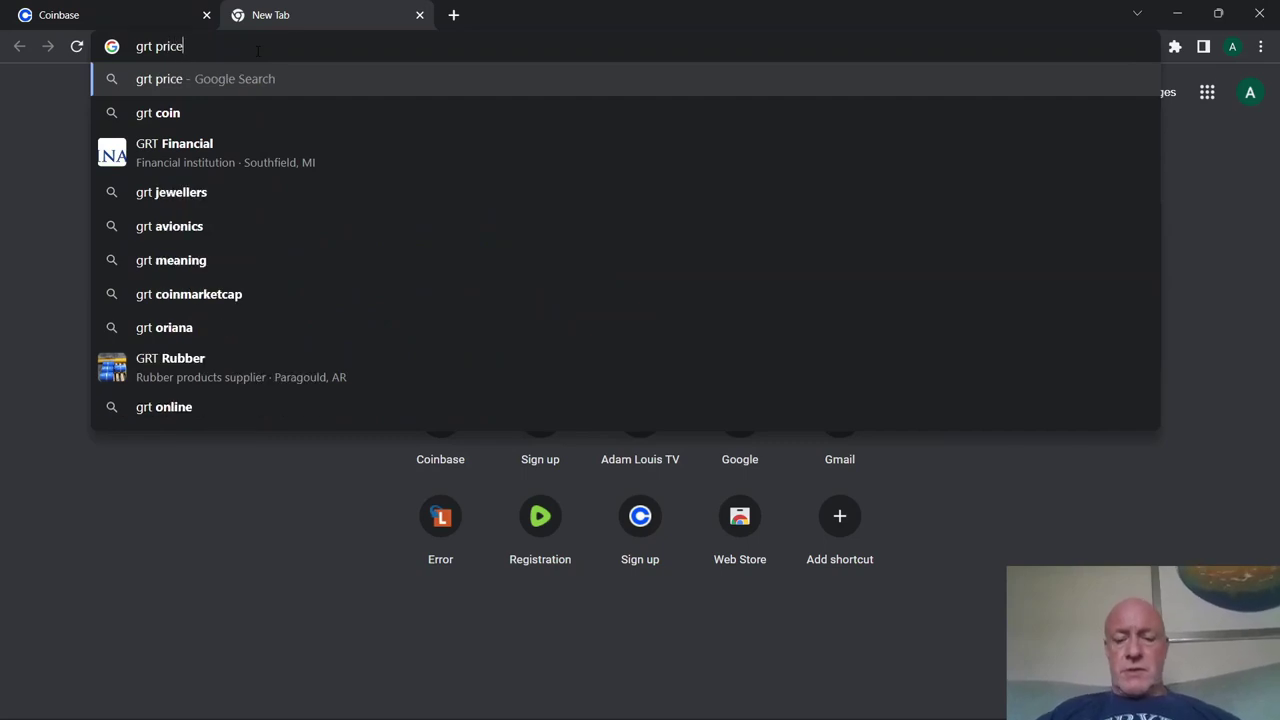
{"action": "key", "text": "Return"}
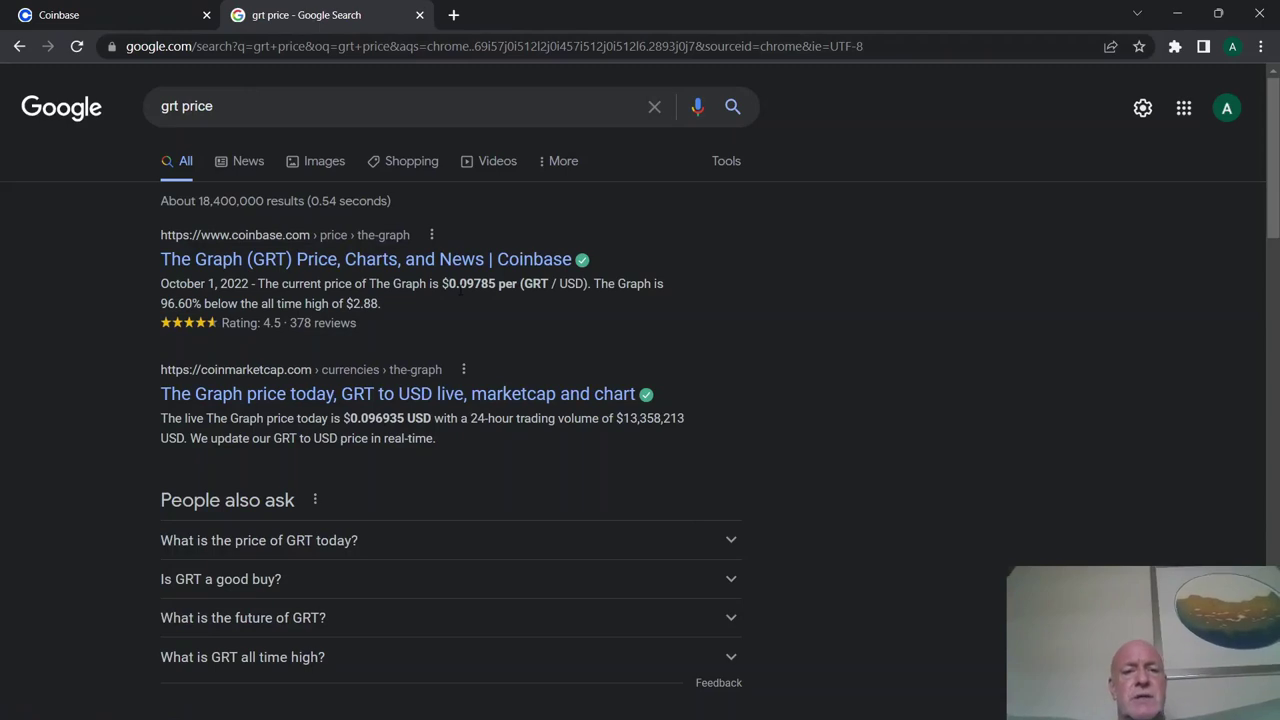
{"action": "left_click", "coordinate": [137, 16]}
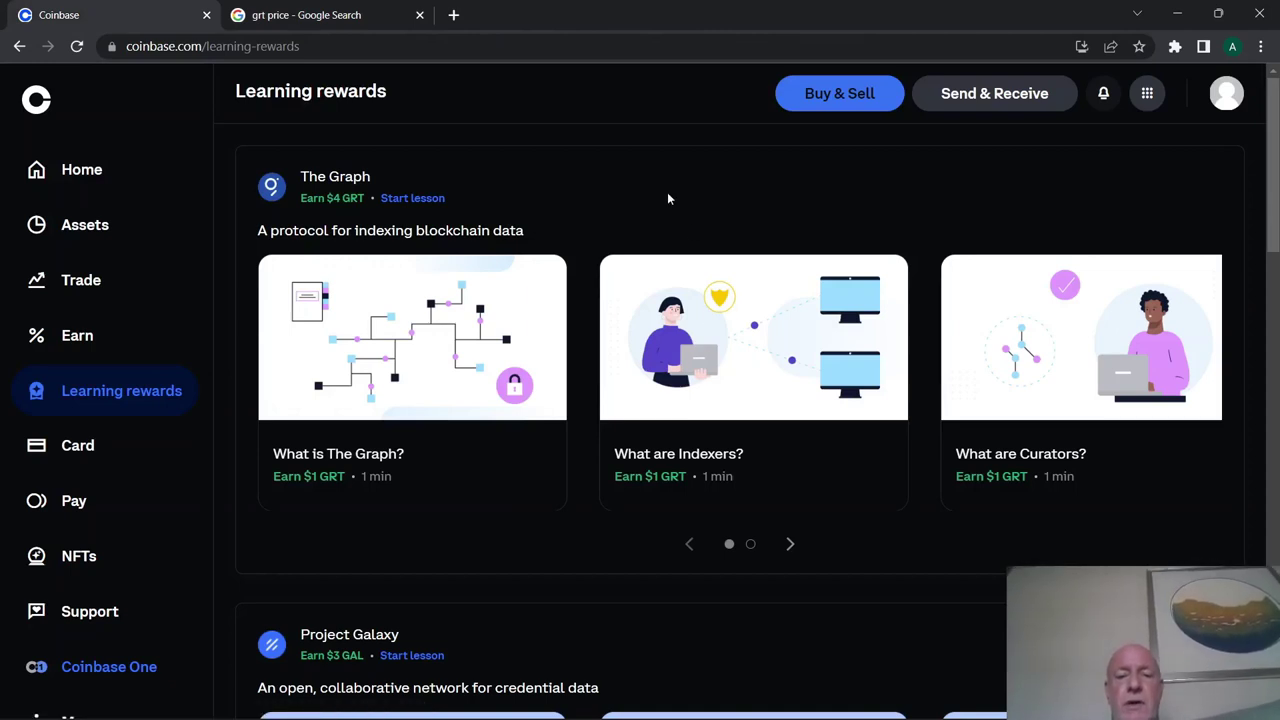
Step: Page to The Graph lessons, scroll through the rewards, and open the Card page
{"action": "left_click", "coordinate": [789, 545]}
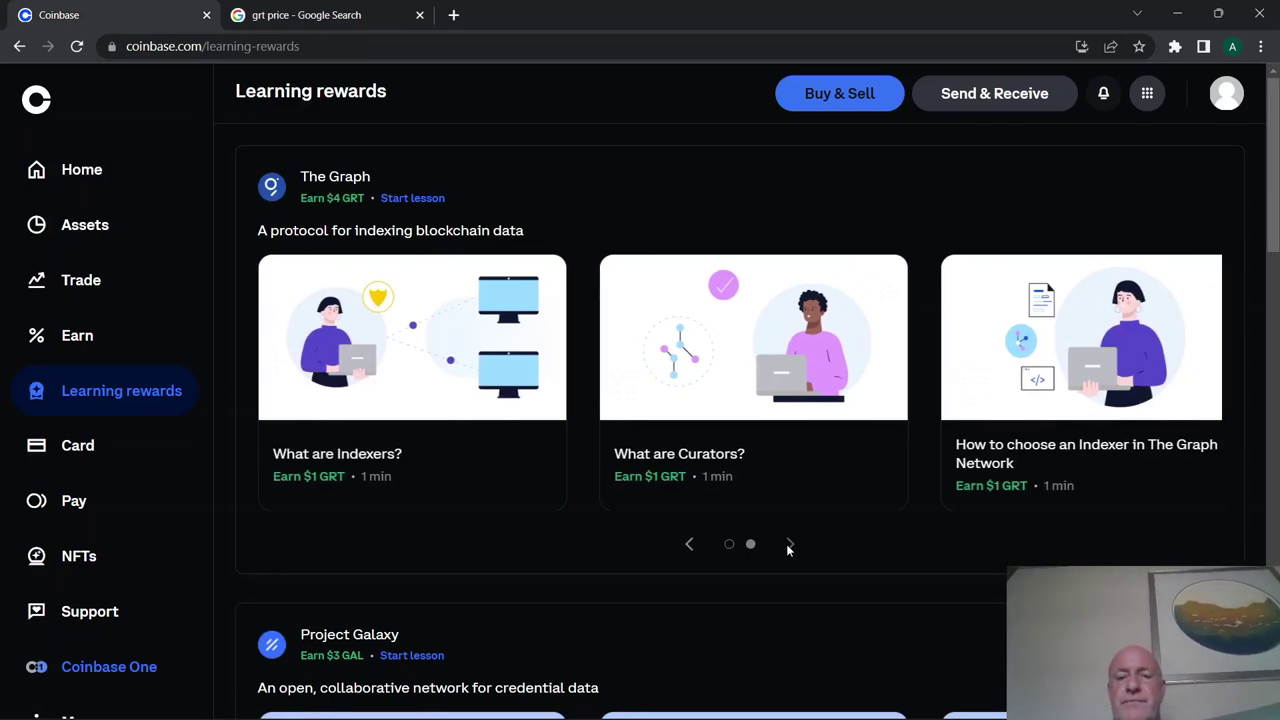
{"action": "scroll", "coordinate": [581, 193], "scroll_direction": "down", "scroll_amount": 4}
{"action": "scroll", "coordinate": [581, 193], "scroll_direction": "down", "scroll_amount": 1}
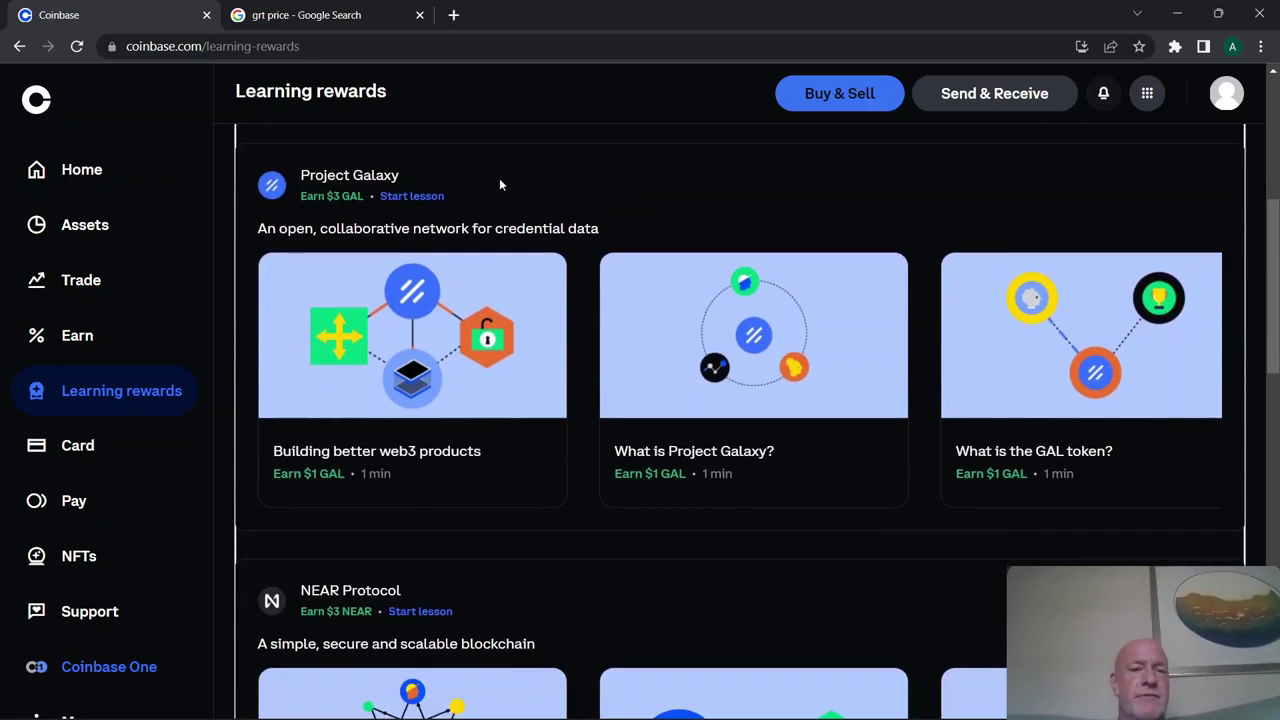
{"action": "scroll", "coordinate": [495, 402], "scroll_direction": "down", "scroll_amount": 2}
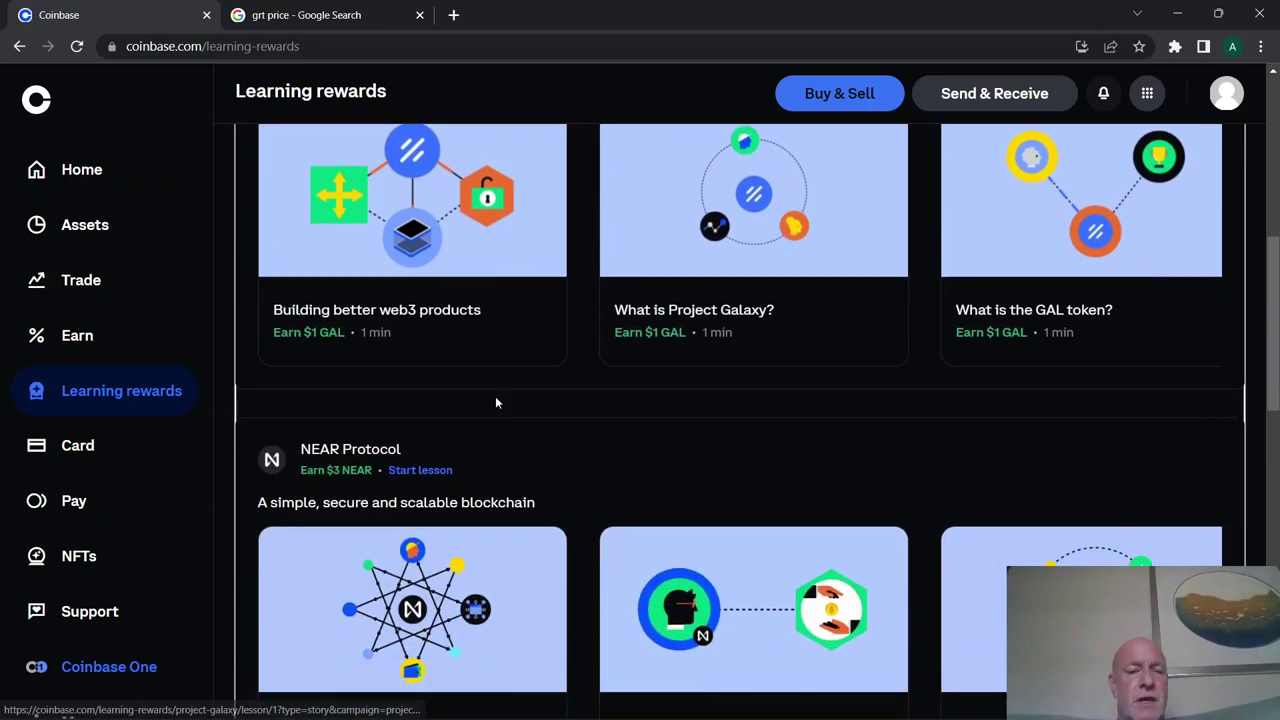
{"action": "scroll", "coordinate": [495, 402], "scroll_direction": "down", "scroll_amount": 3}
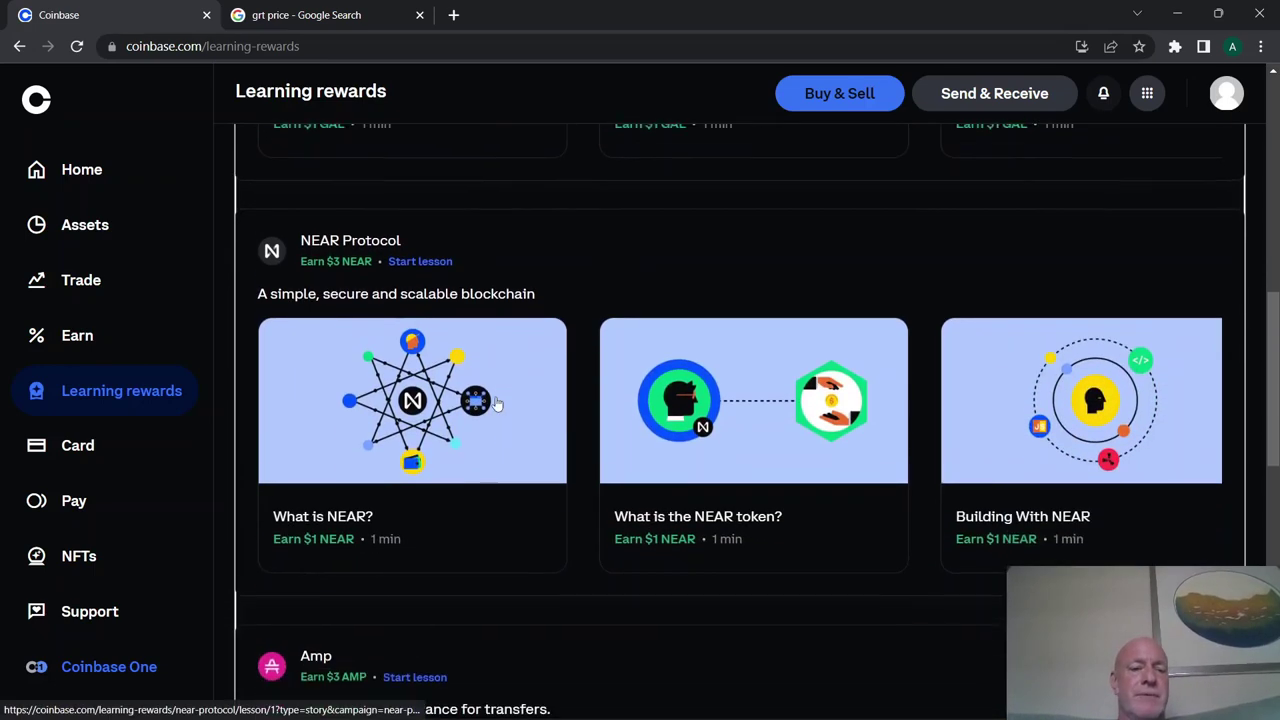
{"action": "scroll", "coordinate": [497, 402], "scroll_direction": "down", "scroll_amount": 1}
{"action": "left_click", "coordinate": [107, 449]}
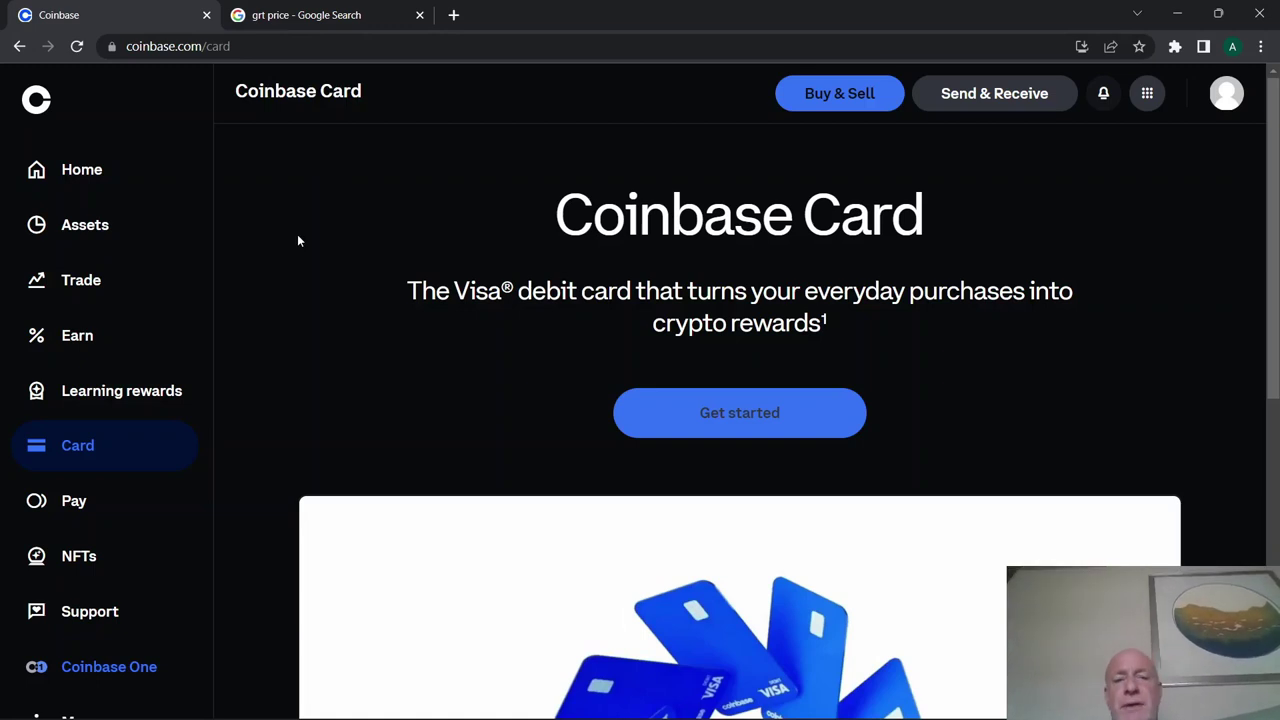
Step: Scroll the Card page briefly, then switch to the Pay page's Send form
{"action": "scroll", "coordinate": [257, 361], "scroll_direction": "down", "scroll_amount": 1}
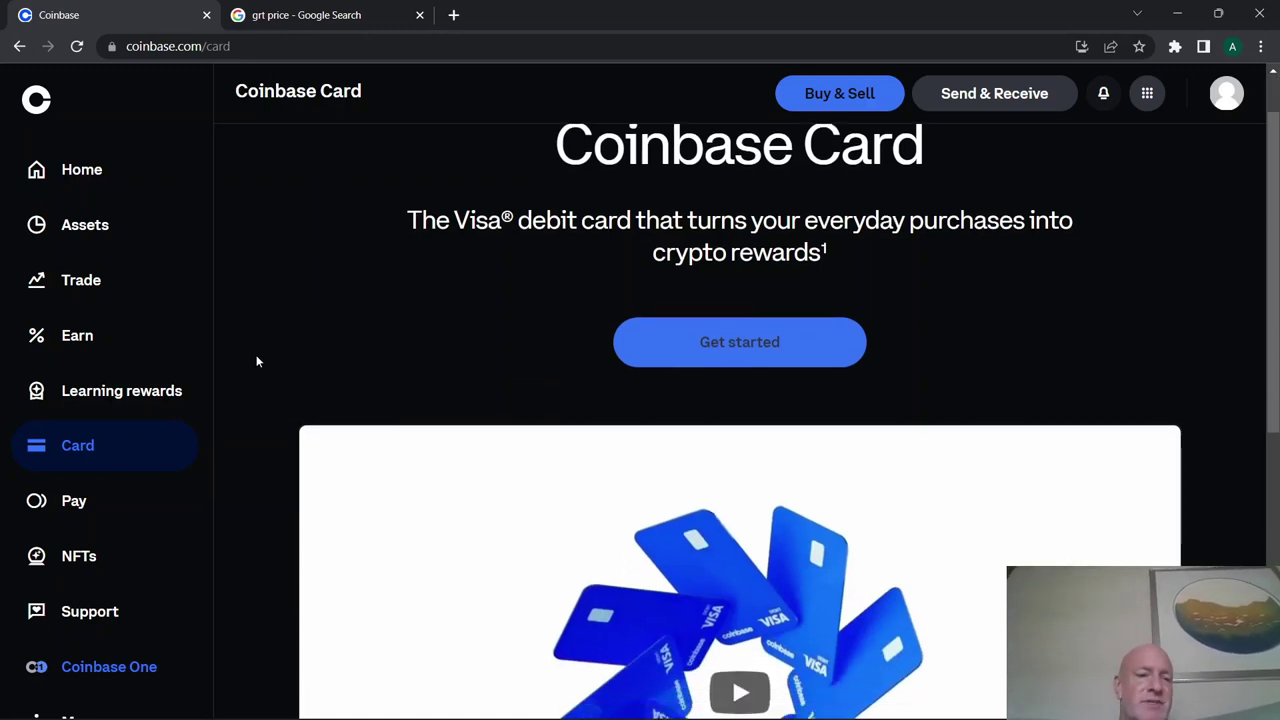
{"action": "left_click", "coordinate": [75, 512]}
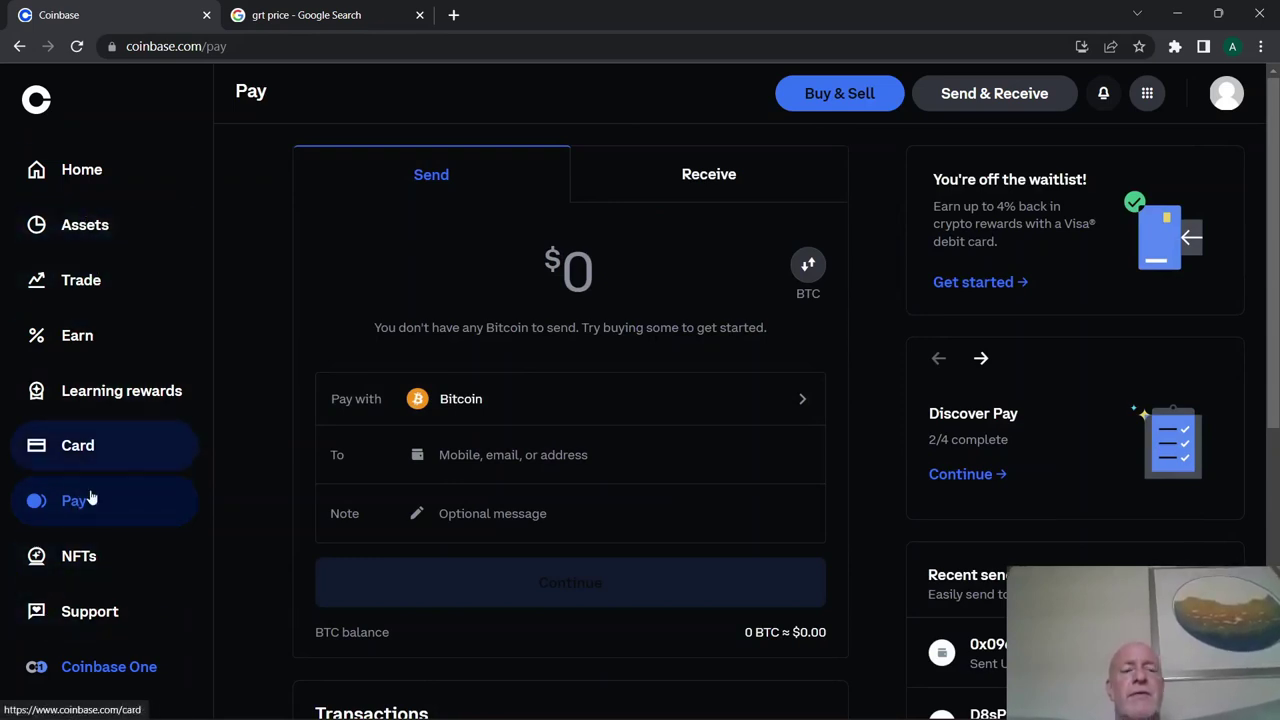
Step: Open the Coinbase NFT site from the NFTs sidebar link
{"action": "left_click", "coordinate": [84, 558]}
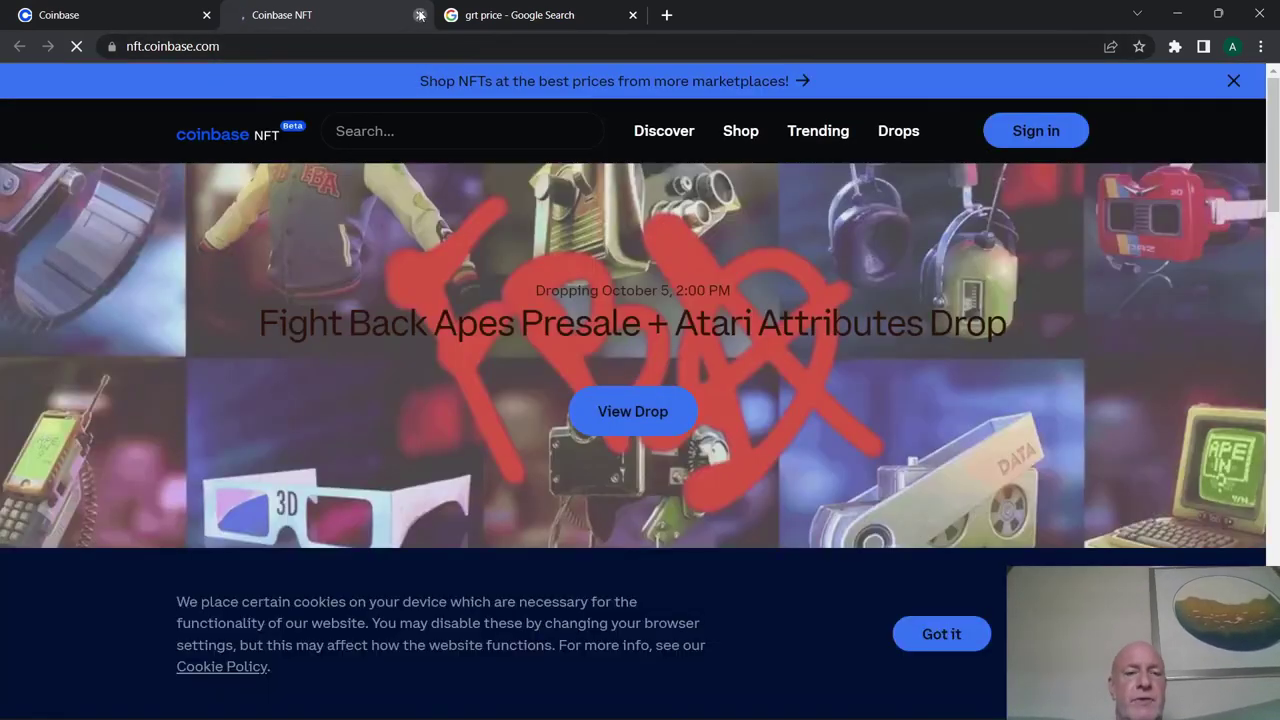
Step: Close the Coinbase NFT browser tab
{"action": "left_click", "coordinate": [420, 15]}
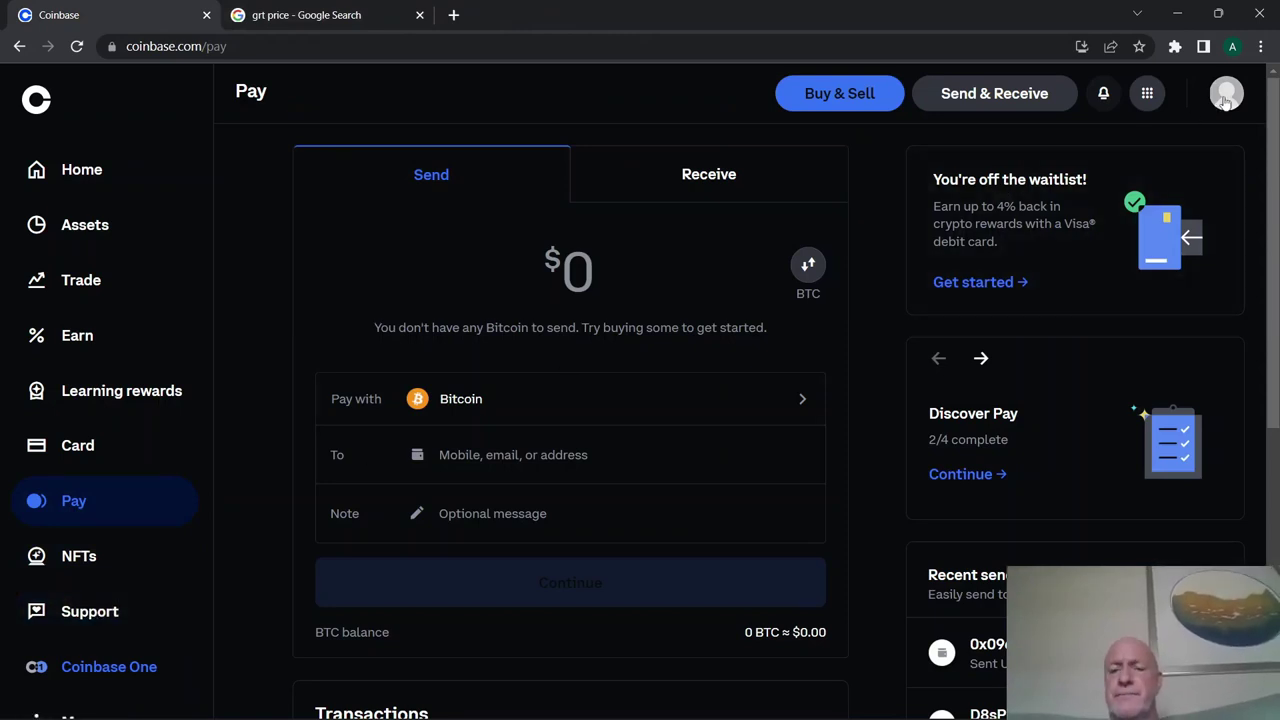
Step: Return to the Home dashboard with the $0.00 balance and watchlist
{"action": "left_click", "coordinate": [85, 168]}
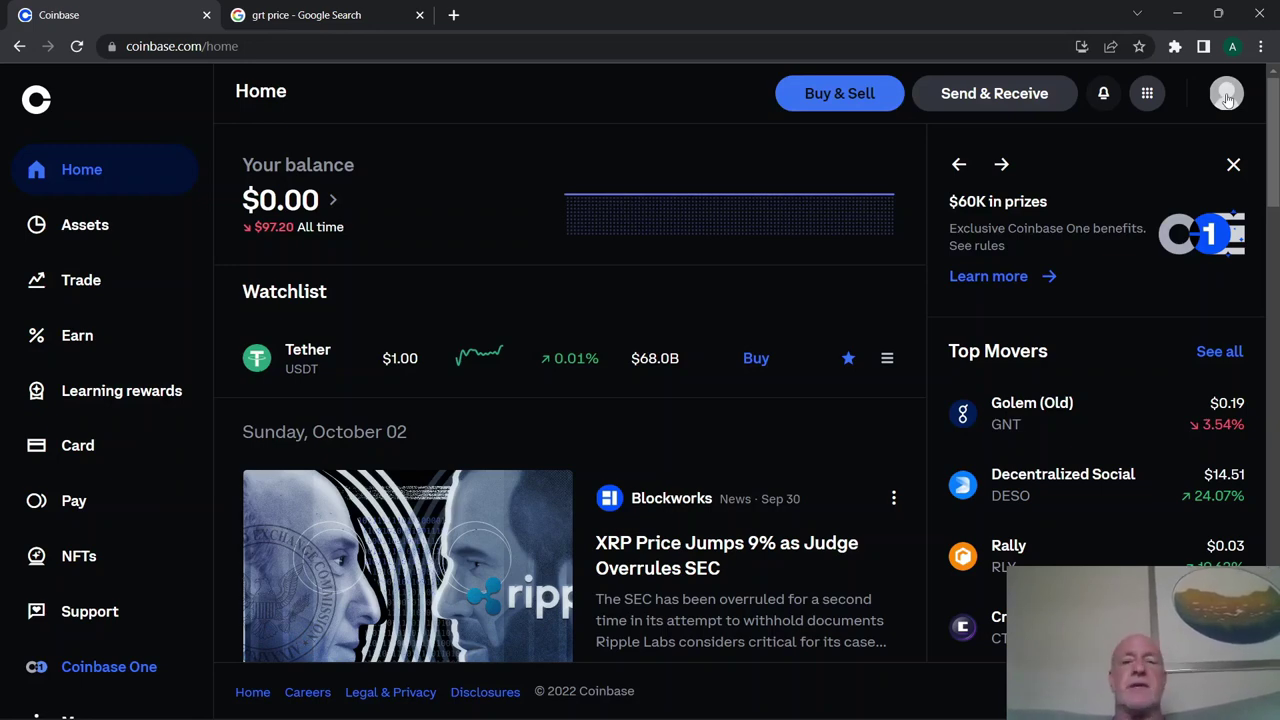
Step: Switch Coinbase to light mode from the profile menu
{"action": "left_click", "coordinate": [1228, 98]}
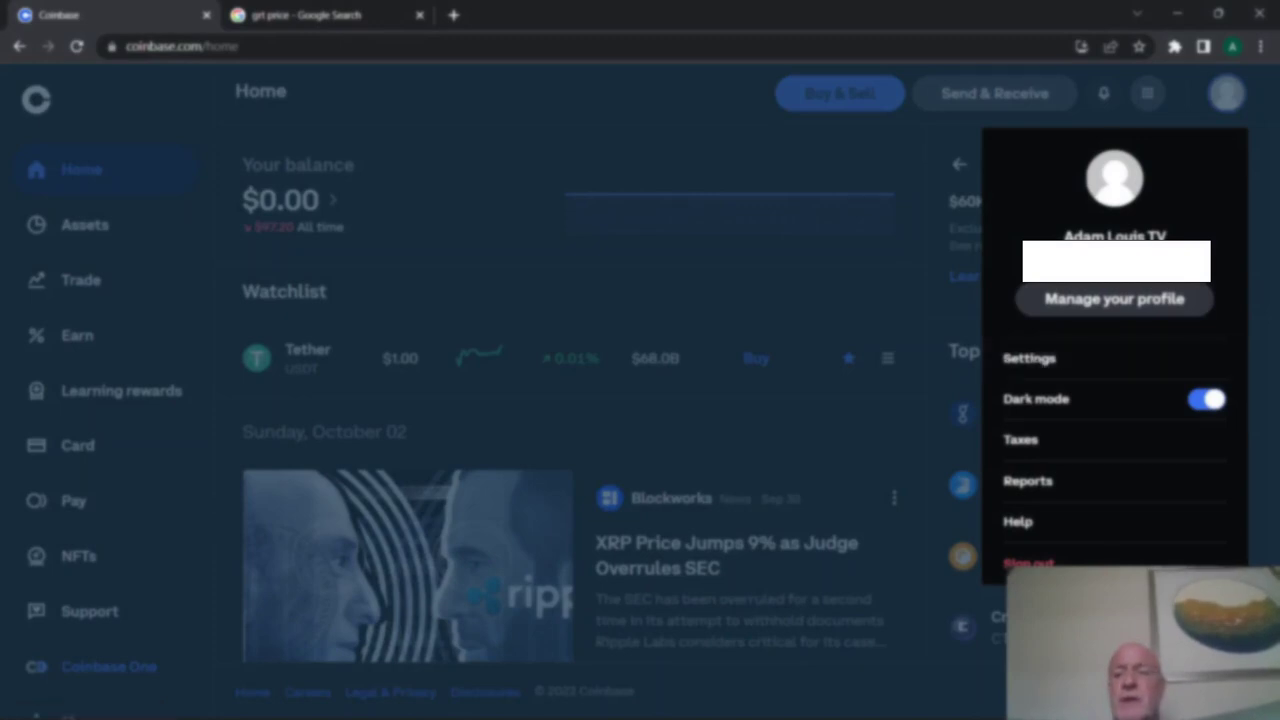
{"action": "left_click", "coordinate": [1193, 408]}
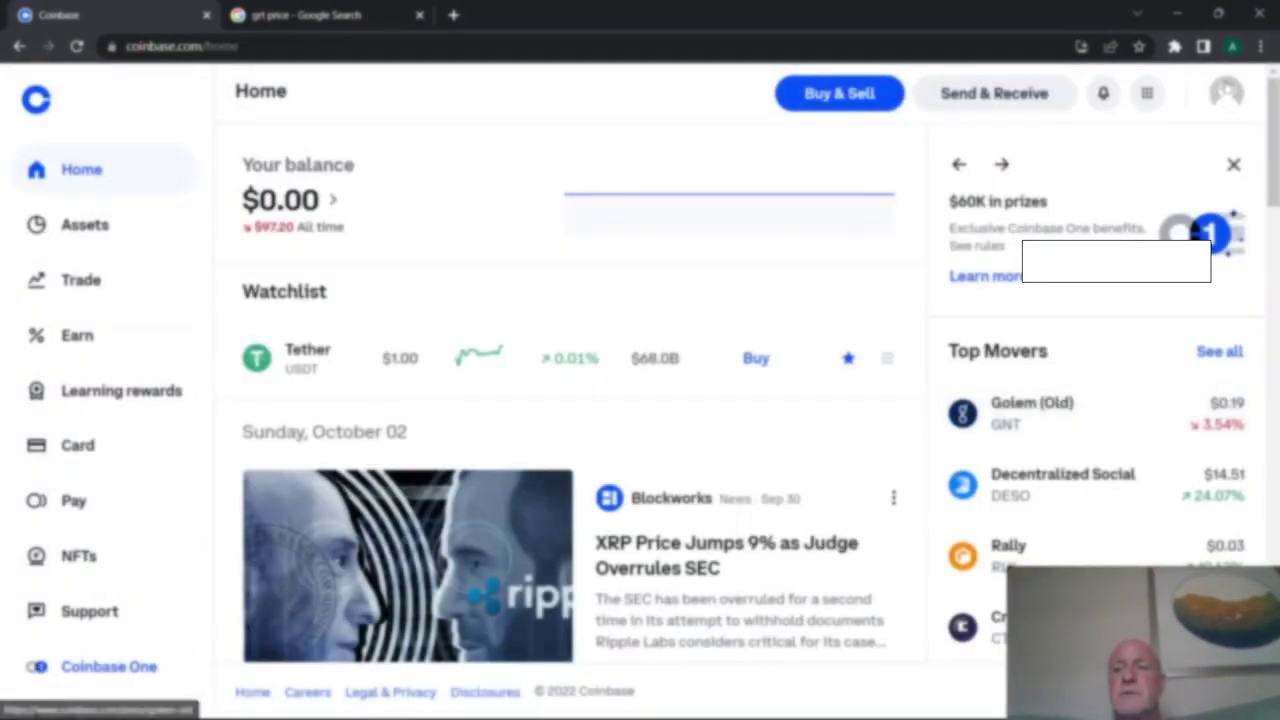
{"action": "left_click", "coordinate": [1226, 93]}
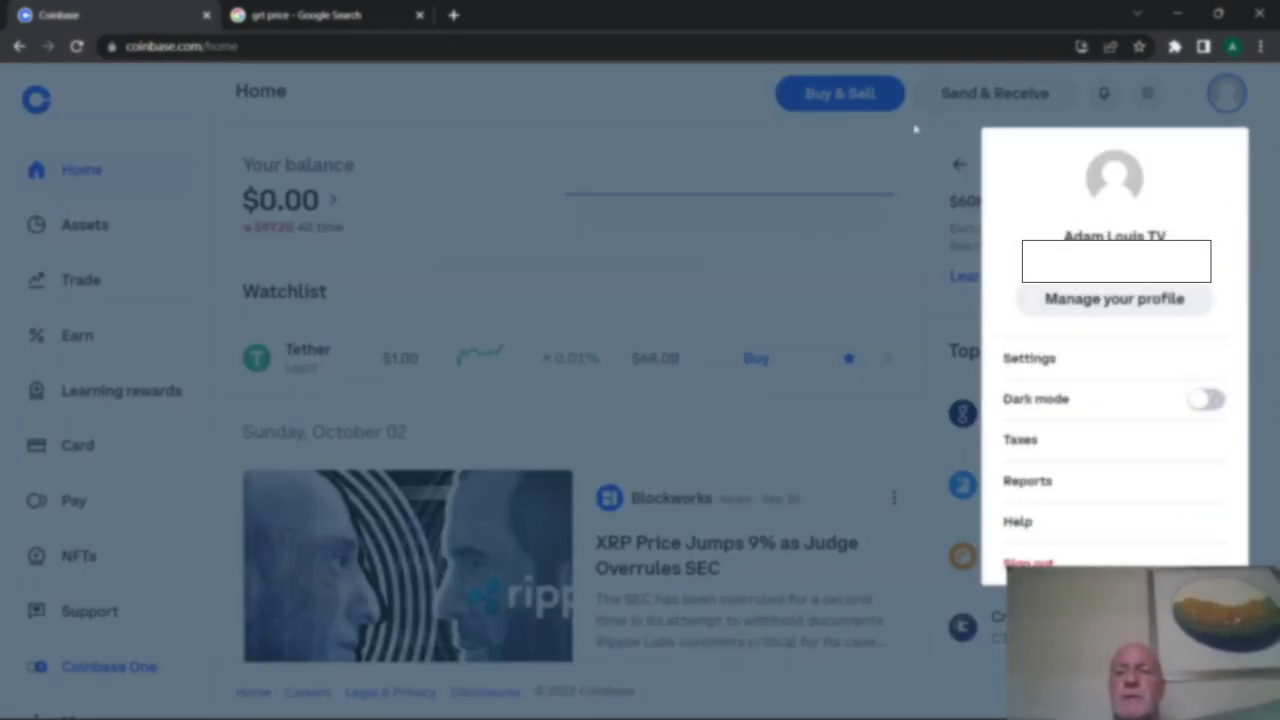
{"action": "left_click", "coordinate": [880, 150]}
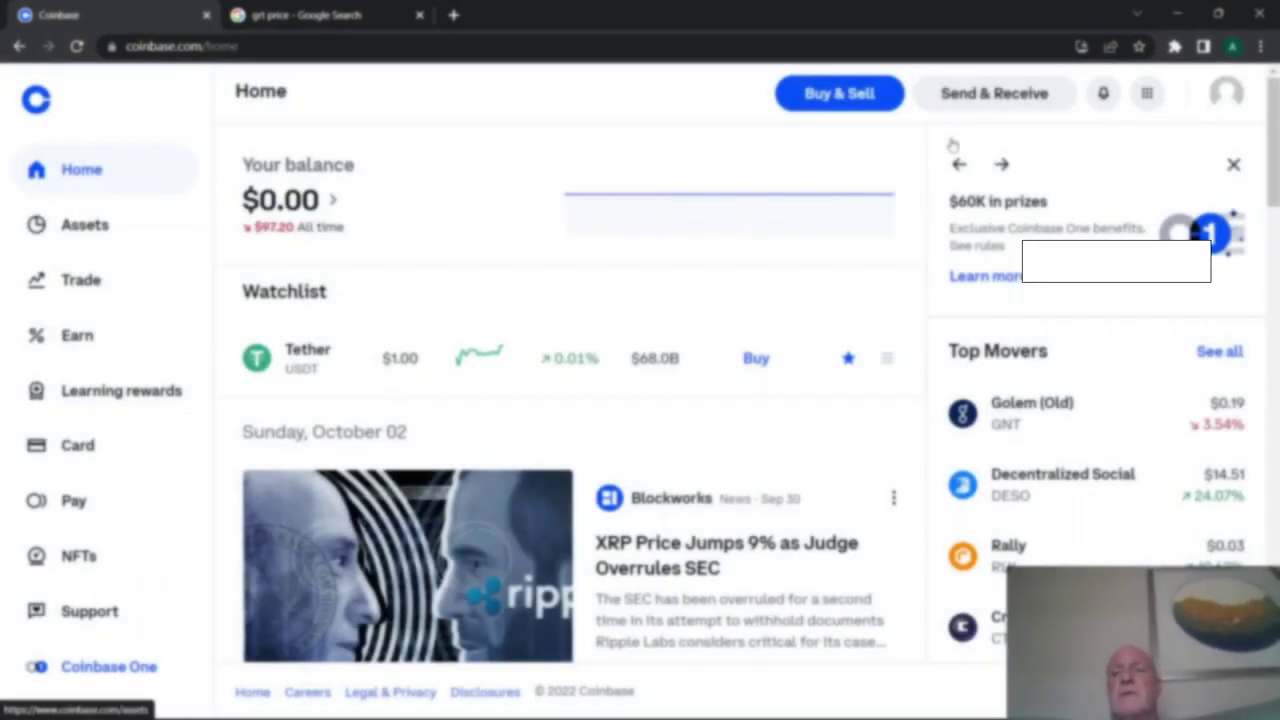
Step: Turn dark mode back on and dismiss the profile menu
{"action": "left_click", "coordinate": [1226, 93]}
{"action": "left_click", "coordinate": [1205, 399]}
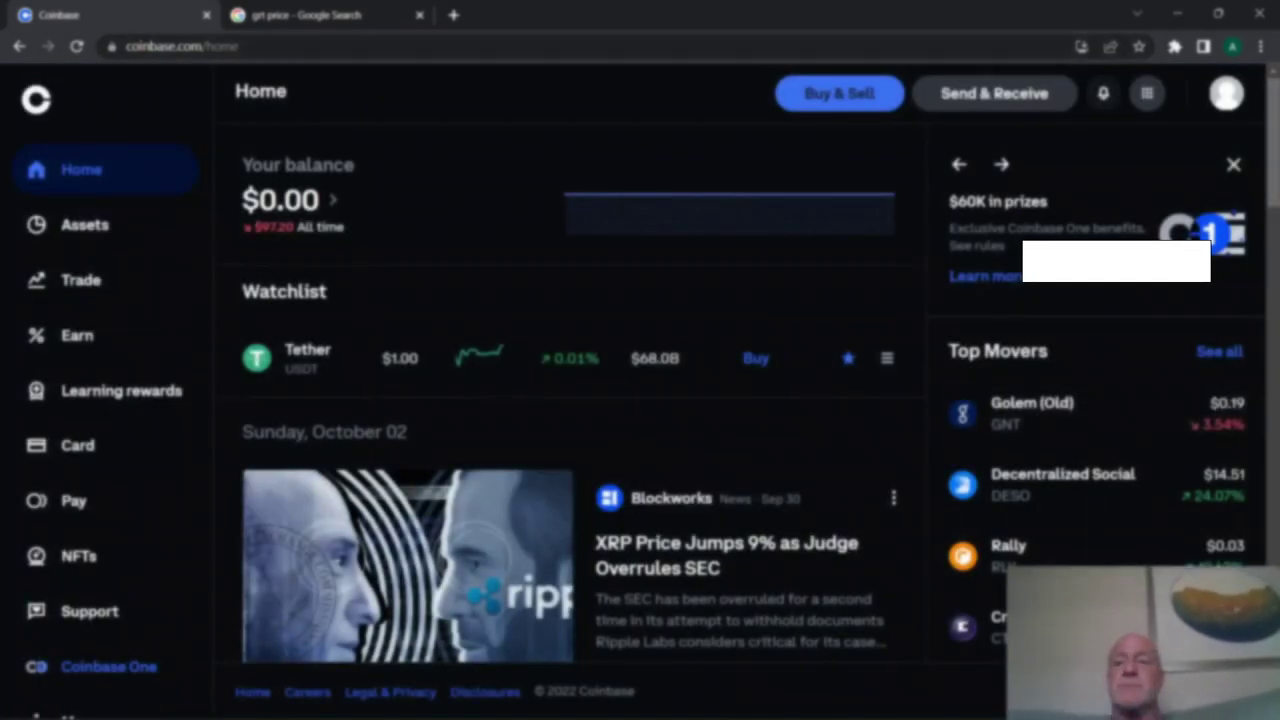
{"action": "left_click", "coordinate": [1226, 93]}
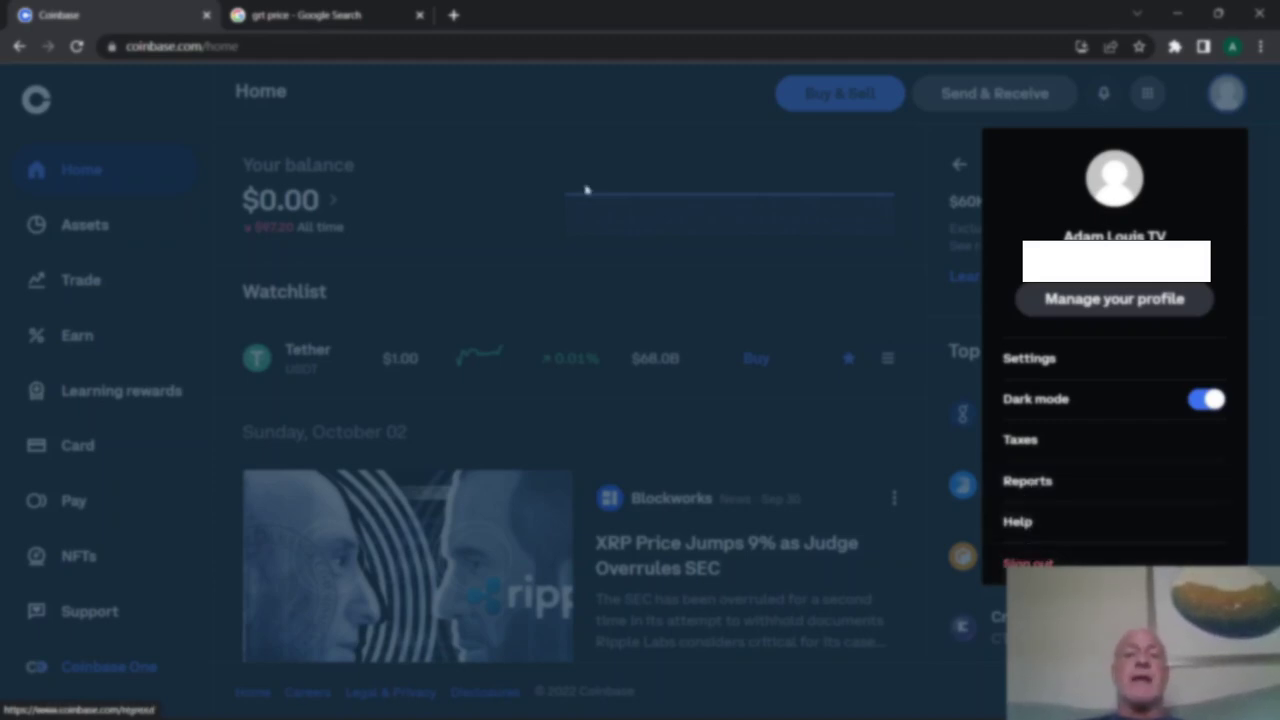
{"action": "left_click", "coordinate": [555, 143]}
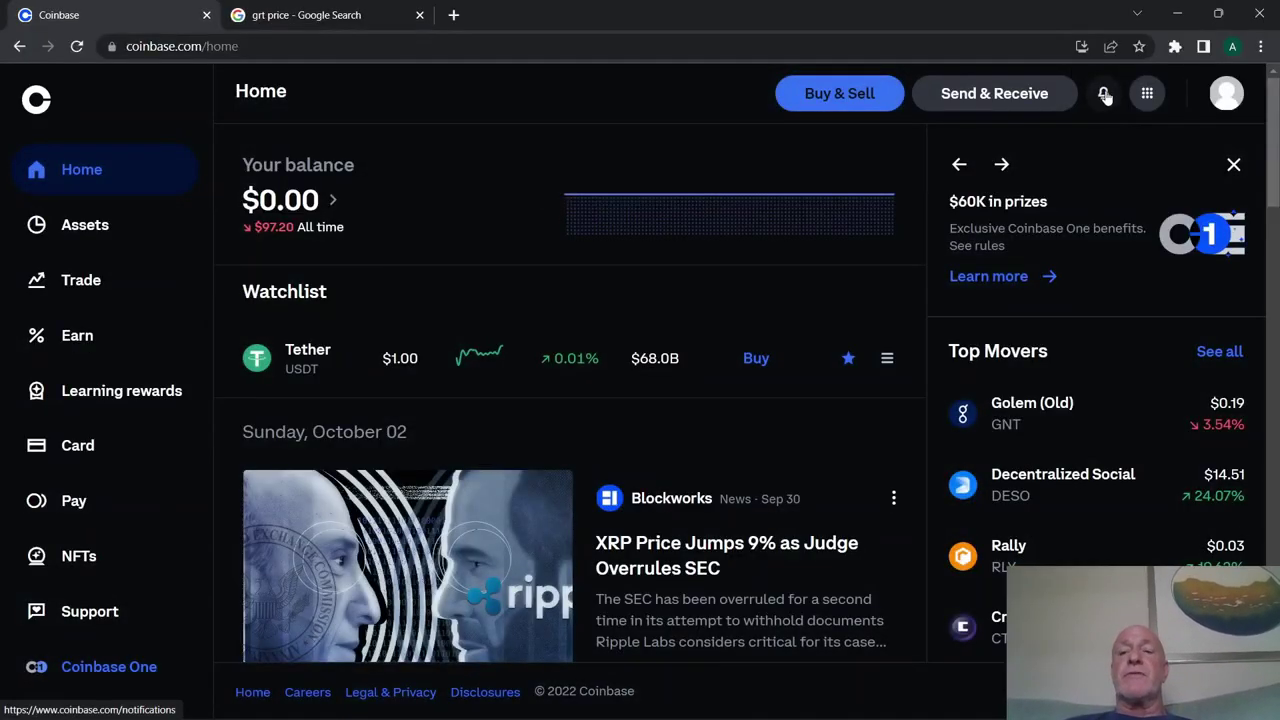
Step: Open notifications and scroll through the invites and SHIBA INU price alerts
{"action": "left_click", "coordinate": [1105, 95]}
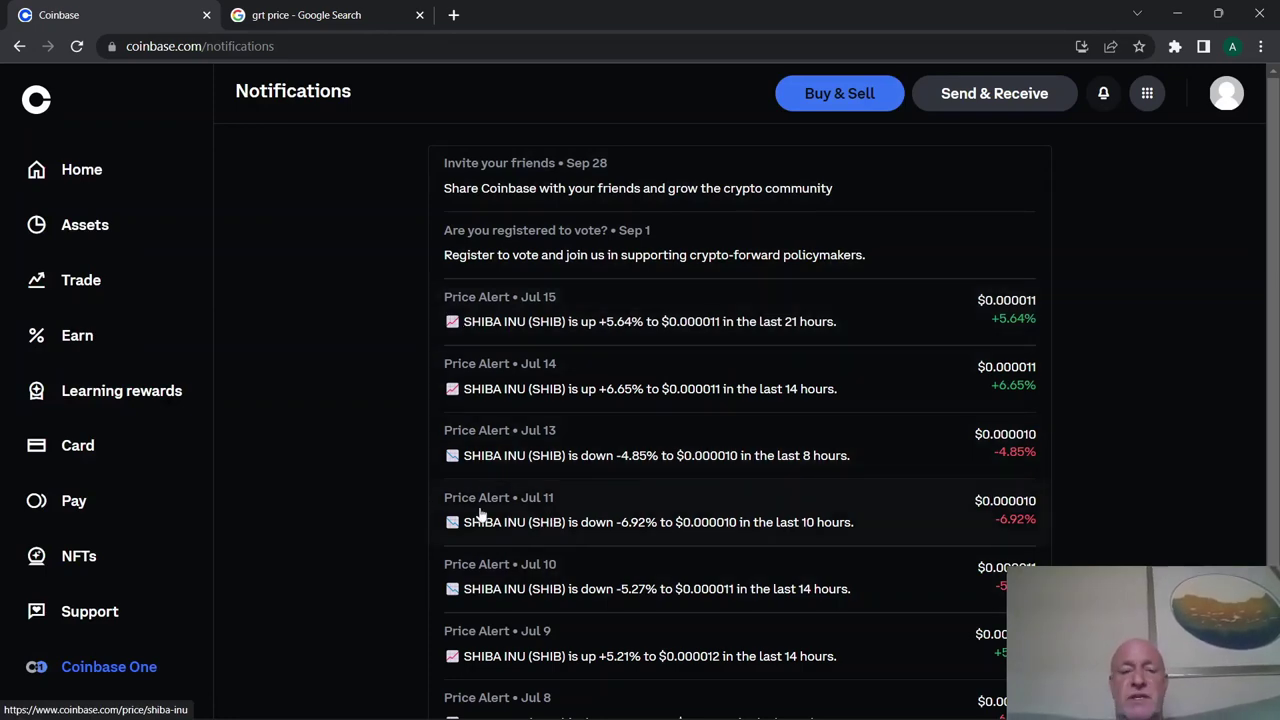
{"action": "scroll", "coordinate": [480, 513], "scroll_direction": "down", "scroll_amount": 2}
{"action": "scroll", "coordinate": [480, 513], "scroll_direction": "up", "scroll_amount": 2}
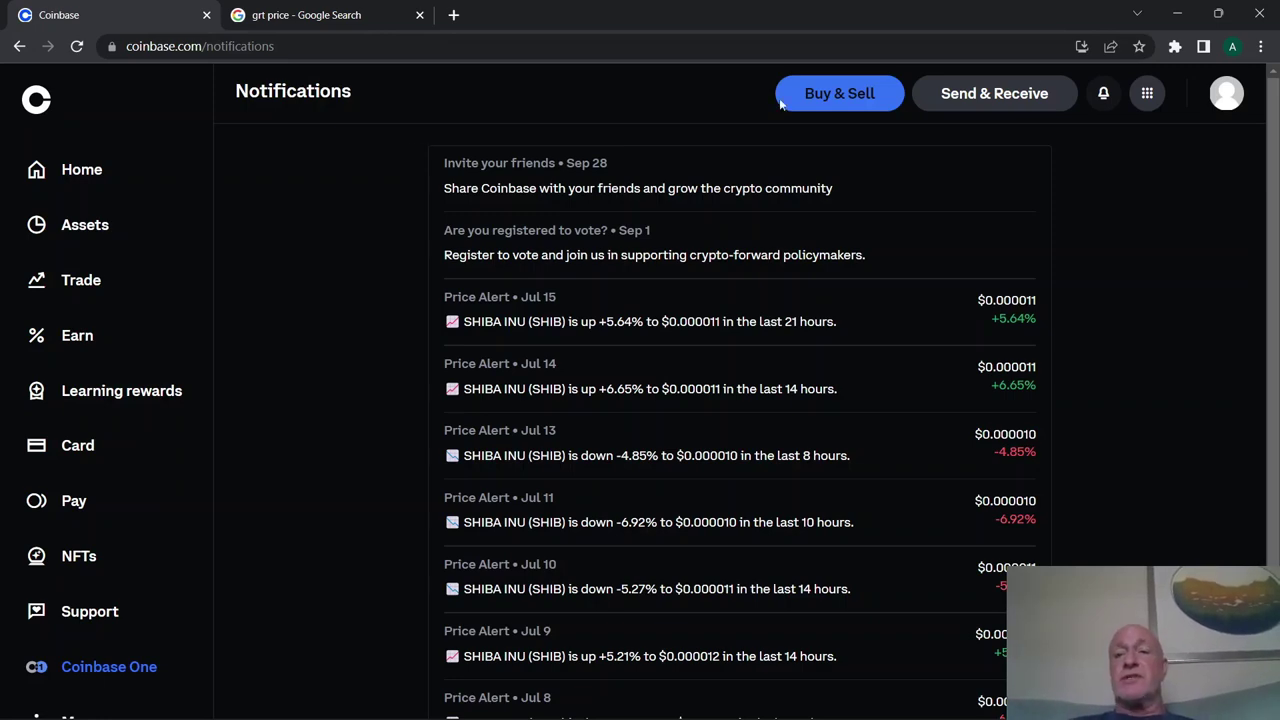
{"action": "left_click", "coordinate": [1147, 93]}
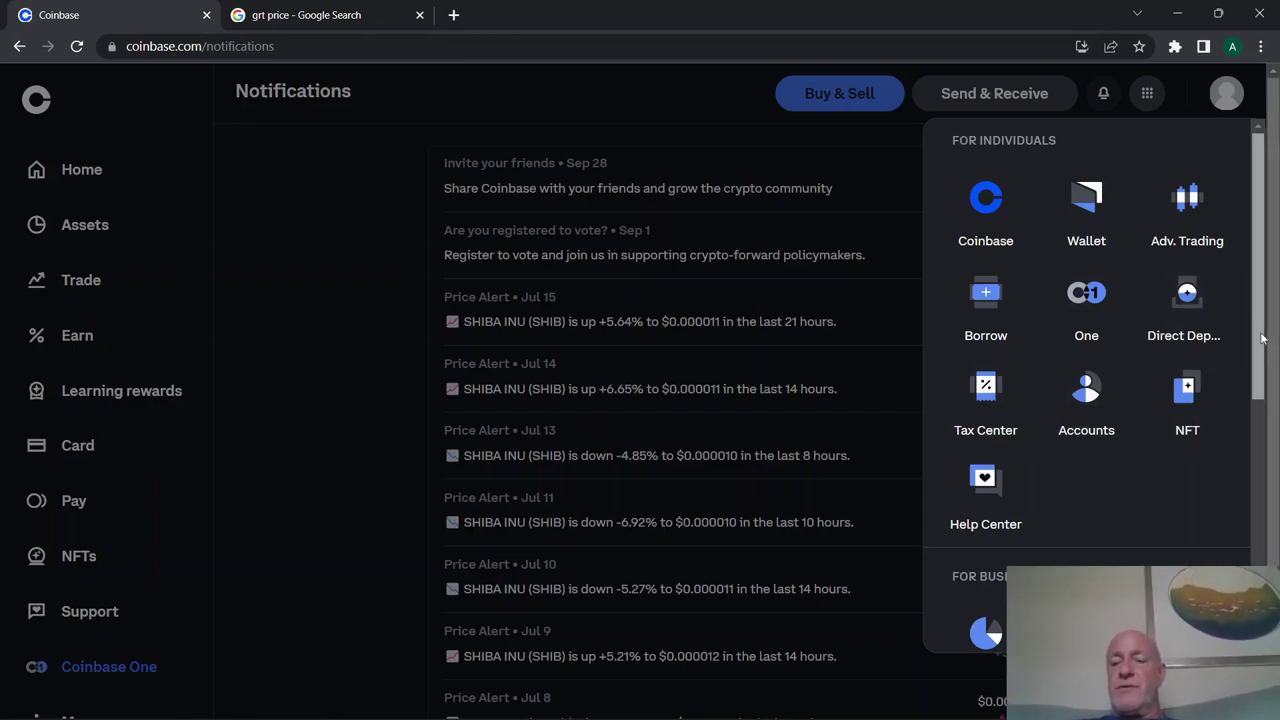
{"action": "left_click_drag", "start_coordinate": [1258, 345], "coordinate": [1252, 585]}
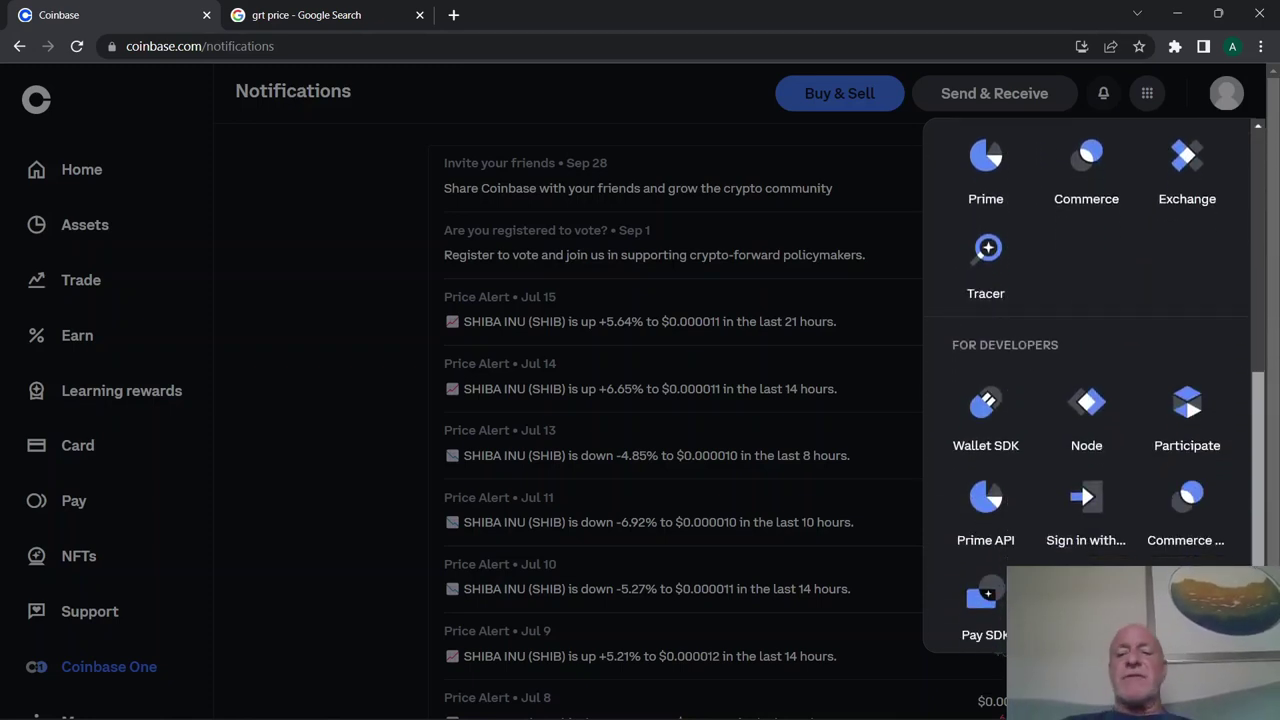
{"action": "scroll", "coordinate": [1086, 385], "scroll_direction": "up", "scroll_amount": 10}
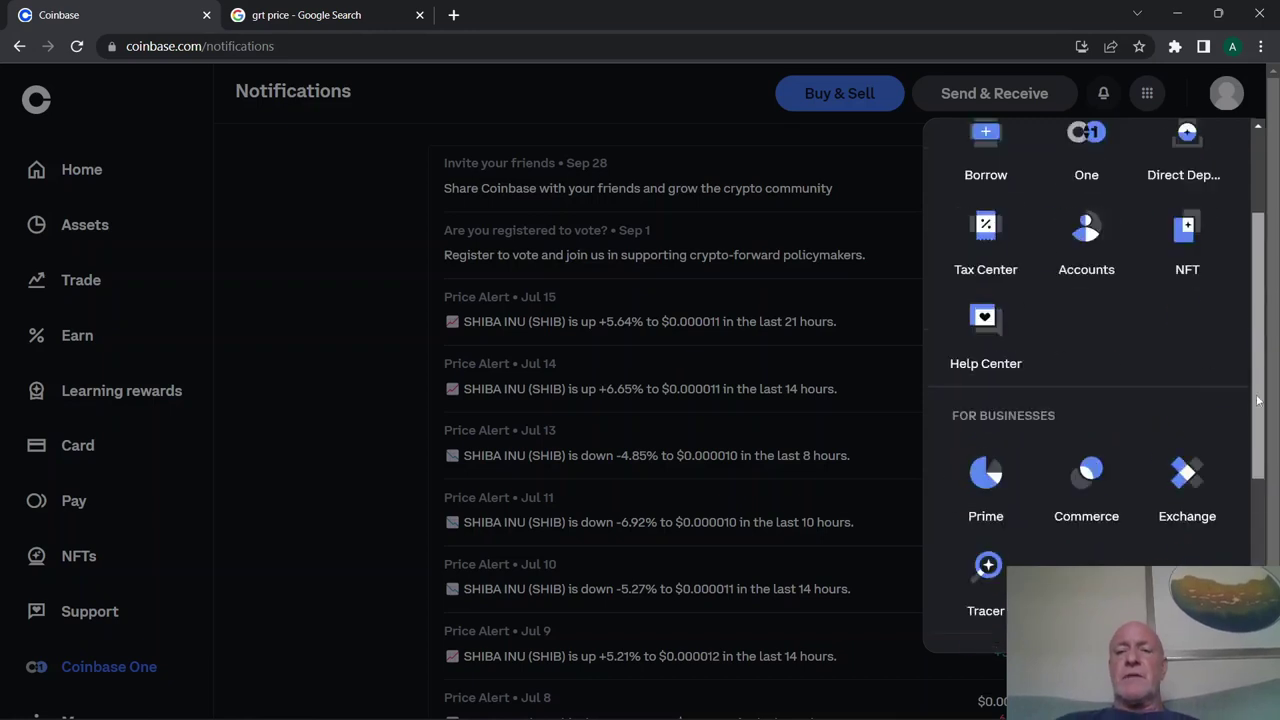
{"action": "left_click", "coordinate": [338, 197]}
Step: From Home, open Send & Receive, glance at the Receive tab, then return to the Bitcoin Send form
{"action": "left_click", "coordinate": [82, 172]}
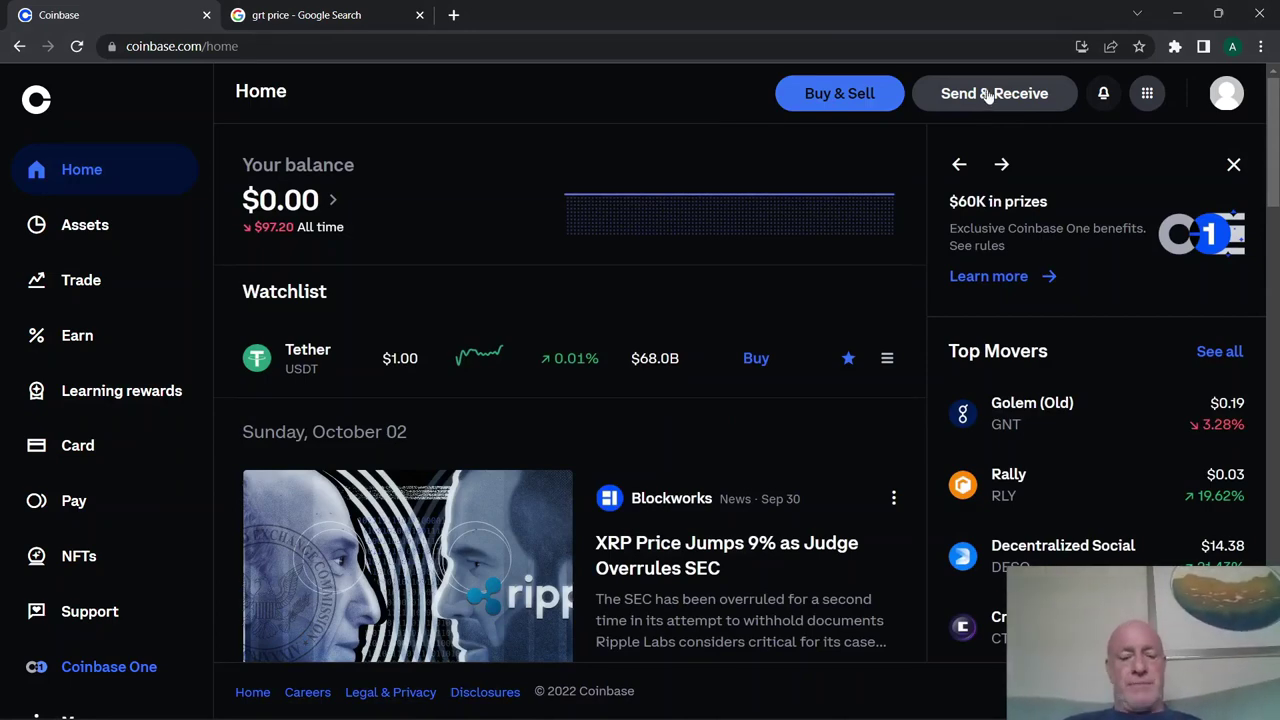
{"action": "left_click", "coordinate": [988, 95]}
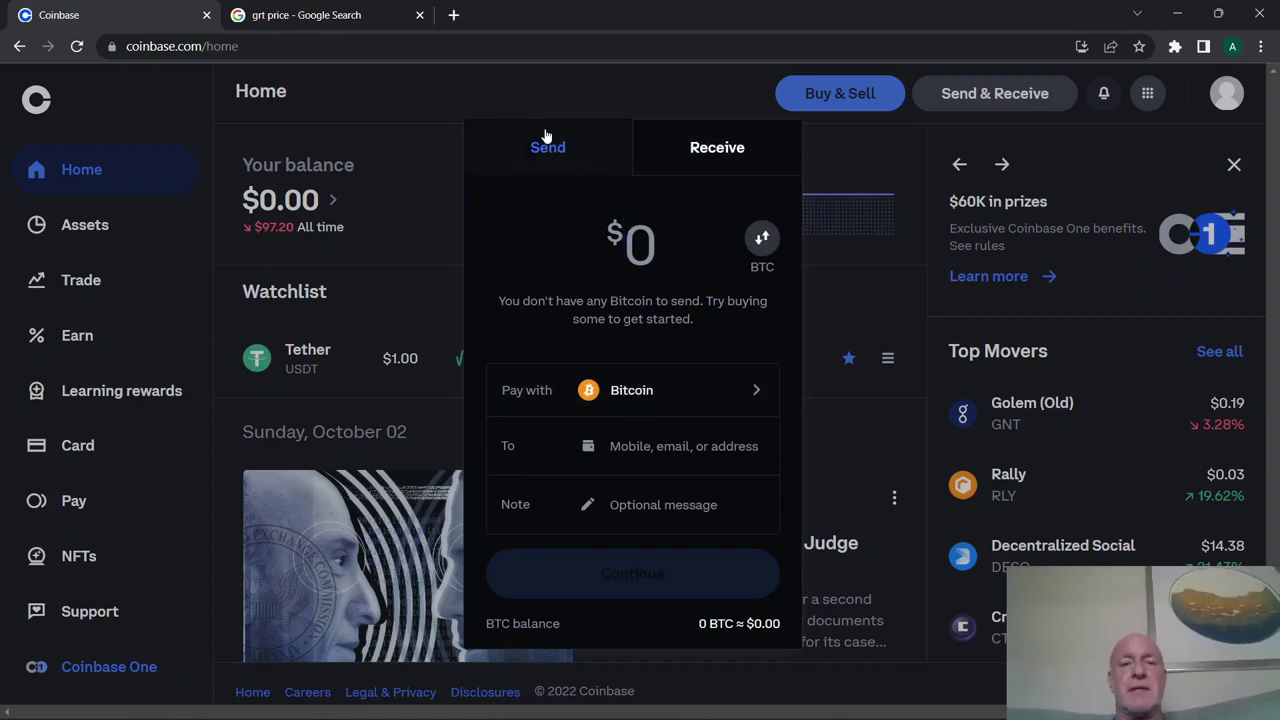
{"action": "left_click", "coordinate": [706, 145]}
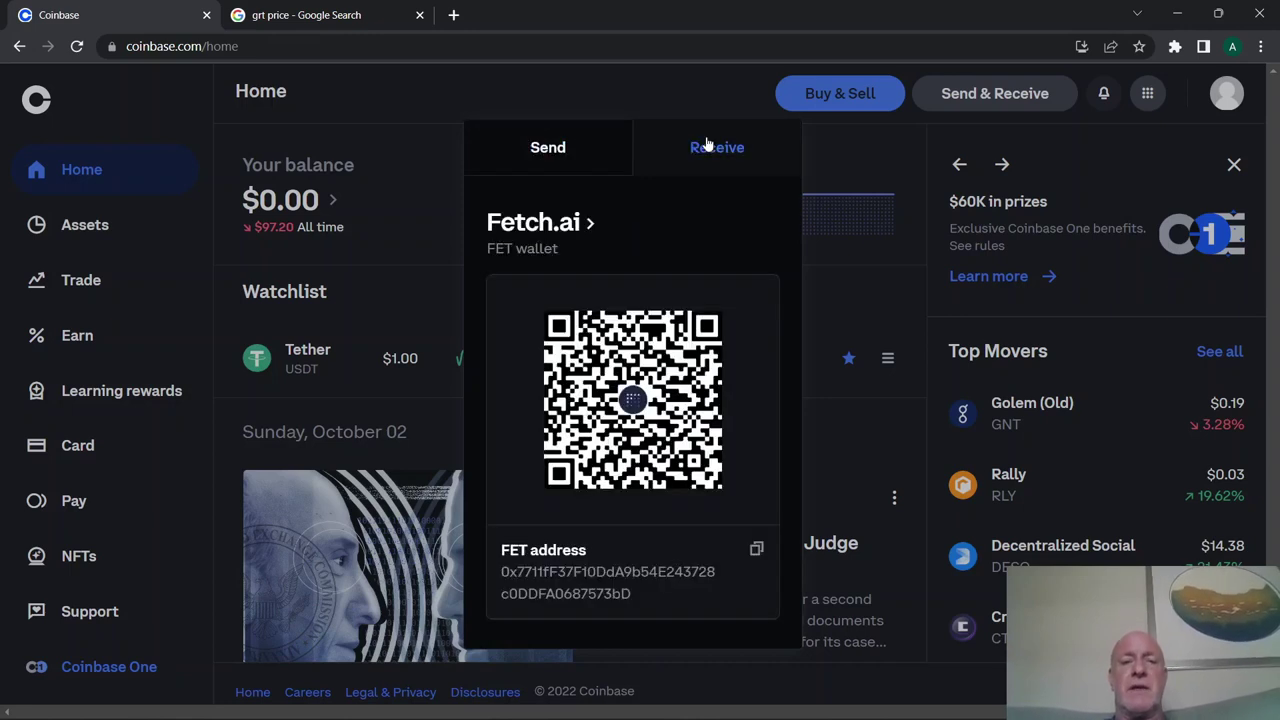
{"action": "left_click", "coordinate": [548, 150]}
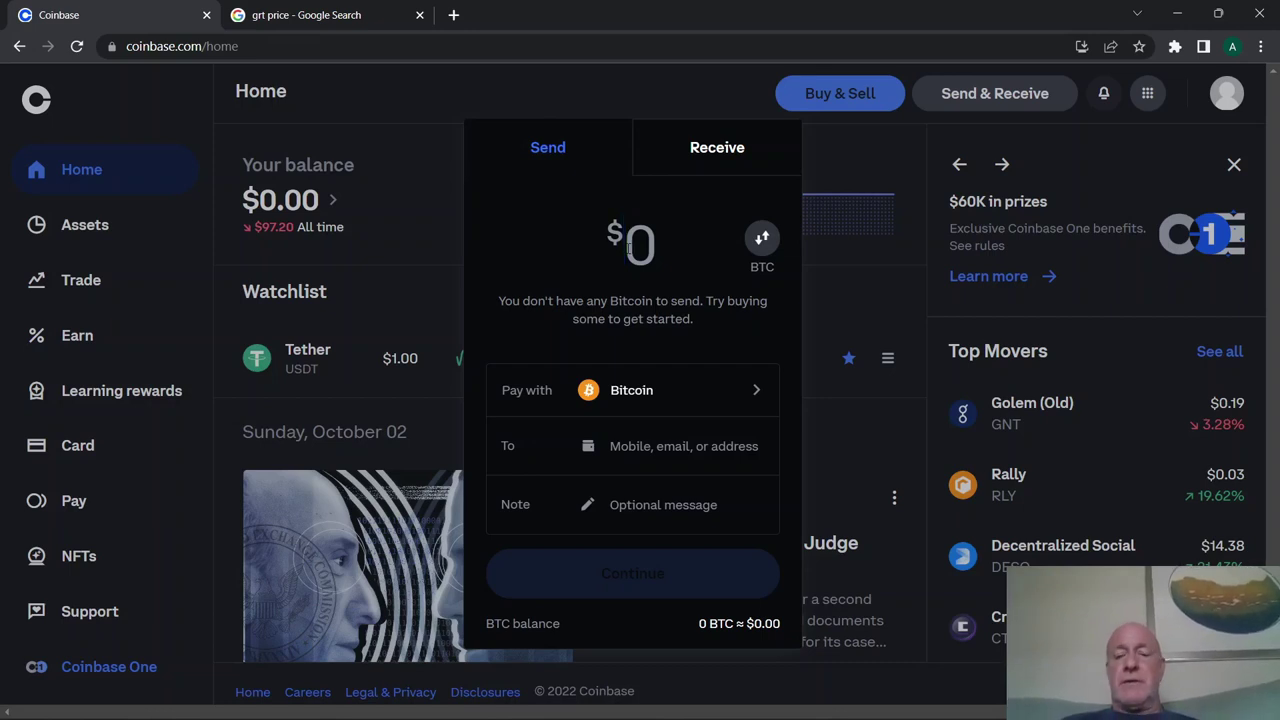
Step: Enter 10000 as the dollar amount in the Bitcoin Send form
{"action": "type", "text": "10000"}
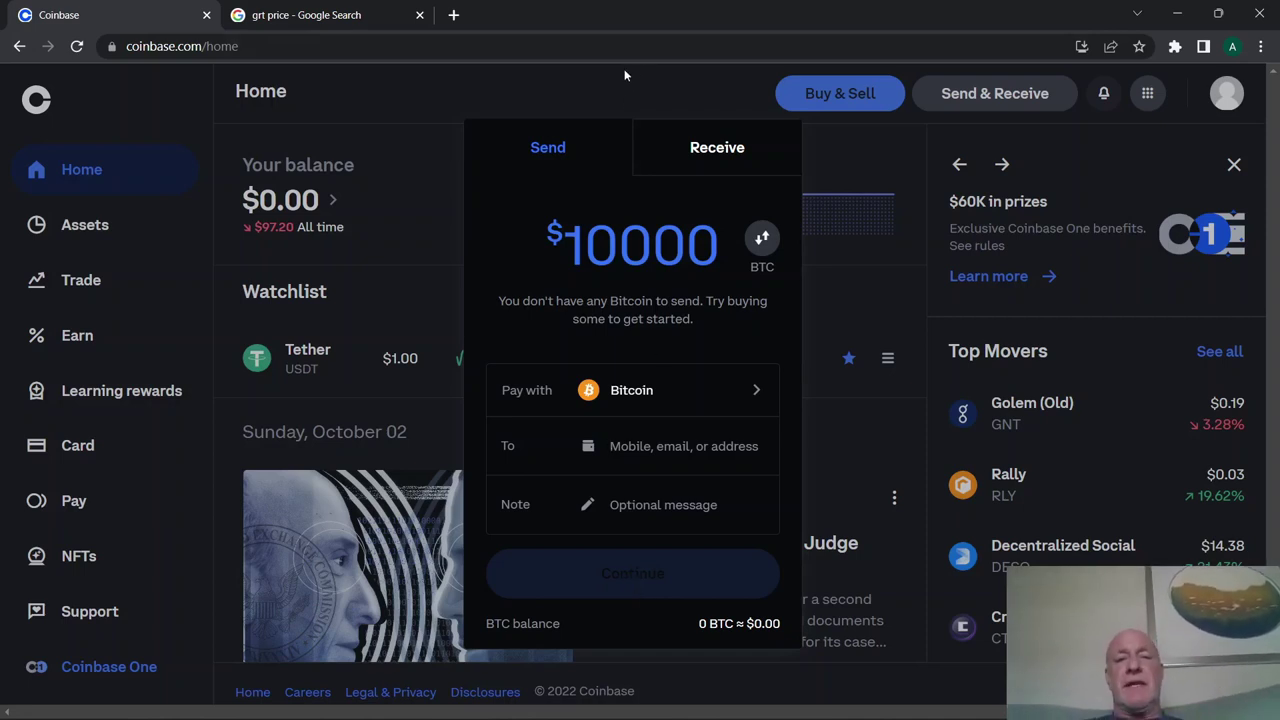
Step: Dismiss the Send panel holding $10000 without sending, back to the Home page
{"action": "left_click", "coordinate": [595, 84]}
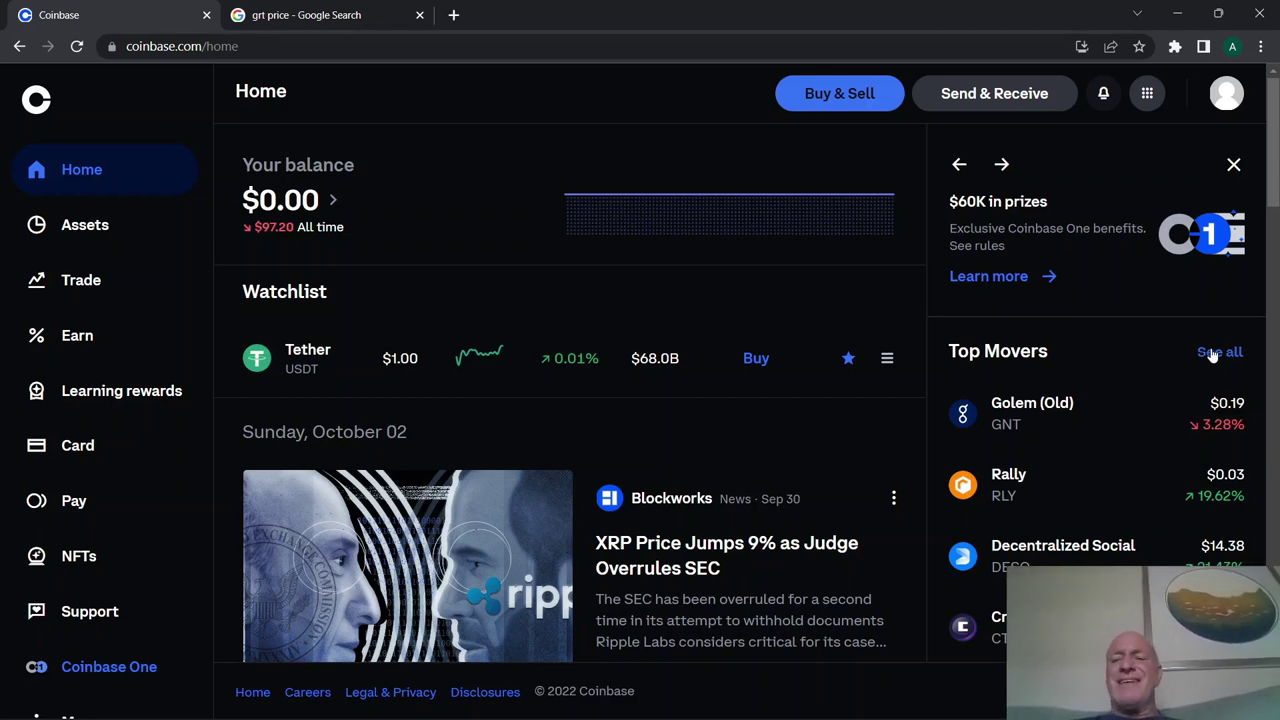
Step: Expand Top Movers with See all and scroll through the full coin list
{"action": "left_click", "coordinate": [1211, 352]}
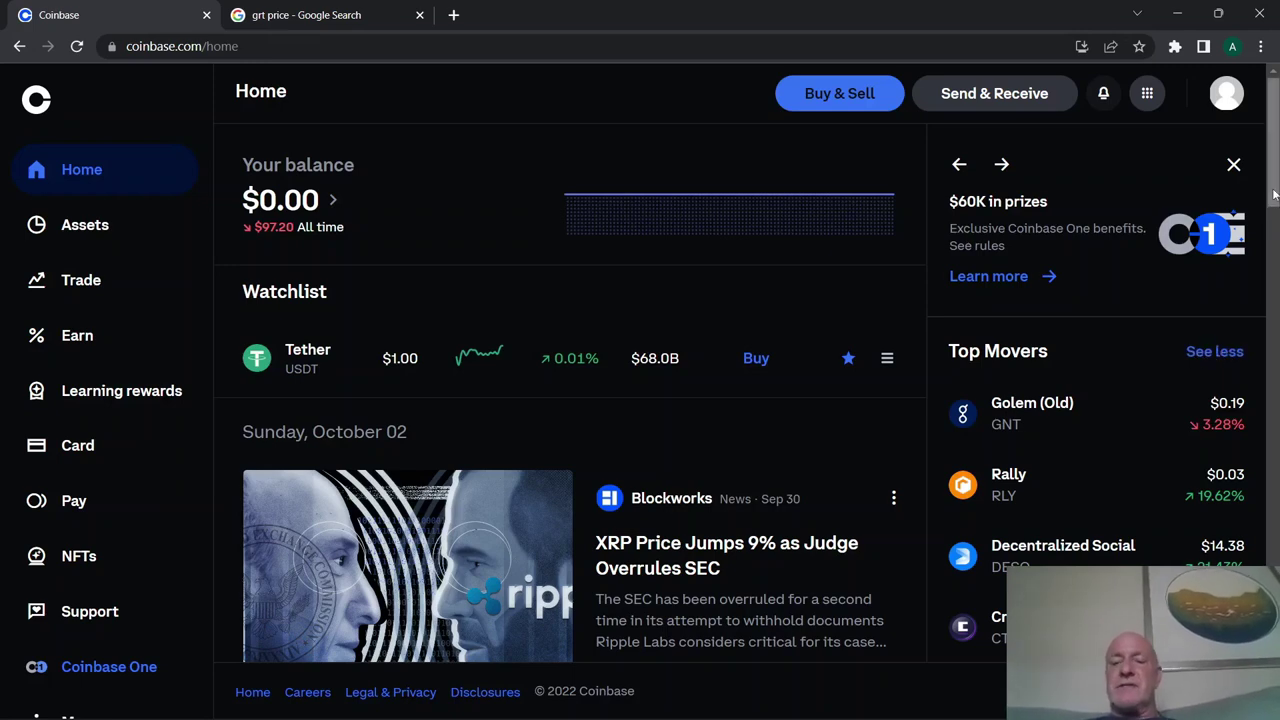
{"action": "left_click_drag", "start_coordinate": [1274, 195], "coordinate": [1272, 224]}
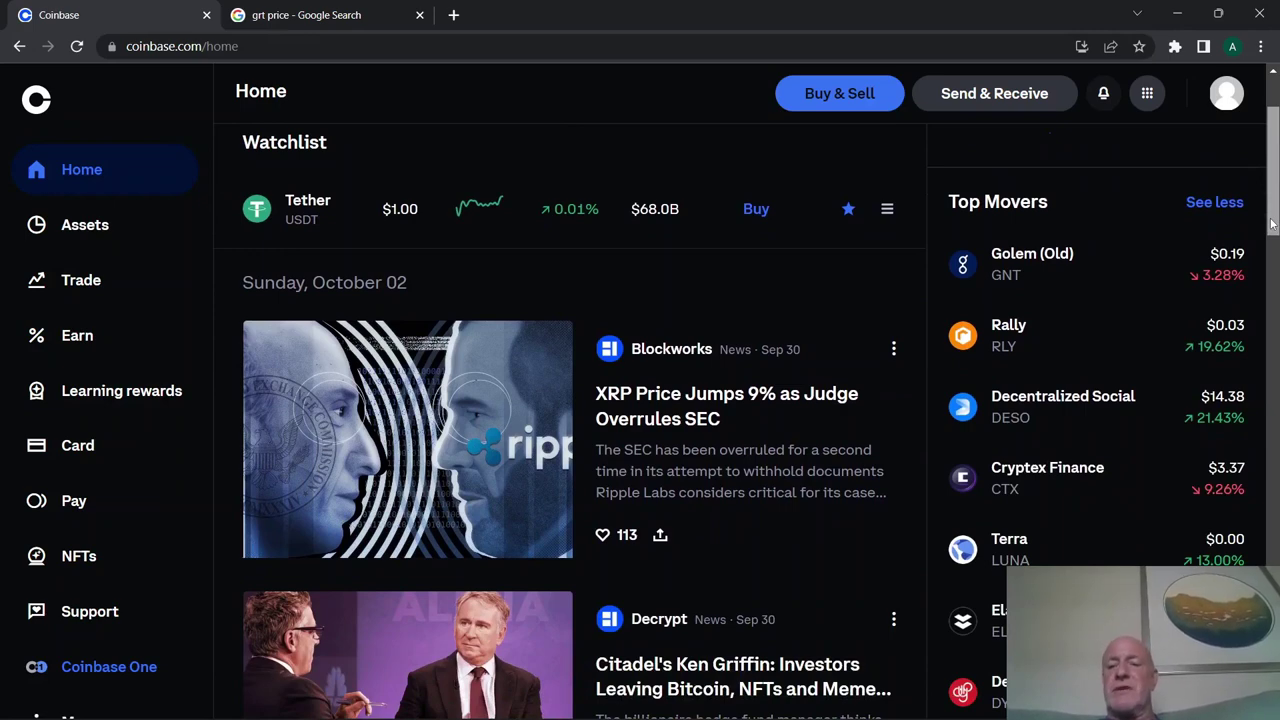
{"action": "mouse_move", "coordinate": [1272, 224]}
{"action": "left_mouse_down"}
{"action": "mouse_move", "coordinate": [1270, 265]}
{"action": "mouse_move", "coordinate": [1261, 241]}
{"action": "left_mouse_up"}
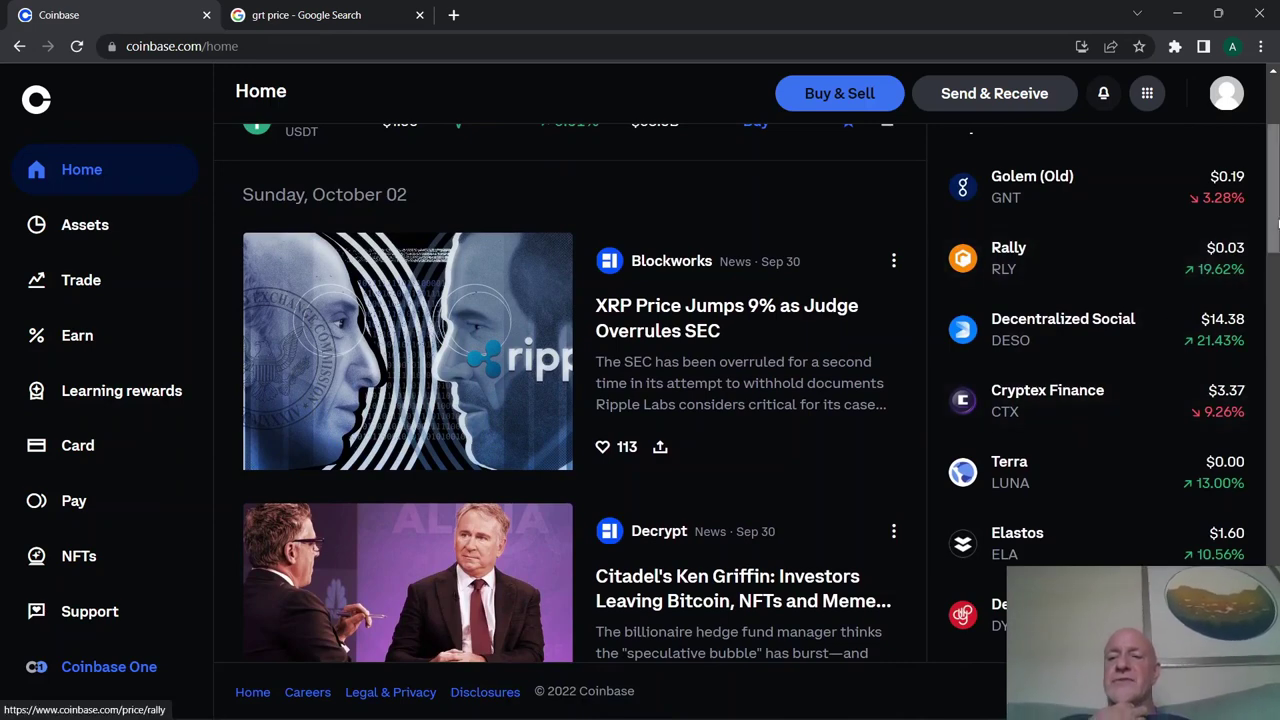
{"action": "left_click_drag", "start_coordinate": [1277, 224], "coordinate": [1277, 262]}
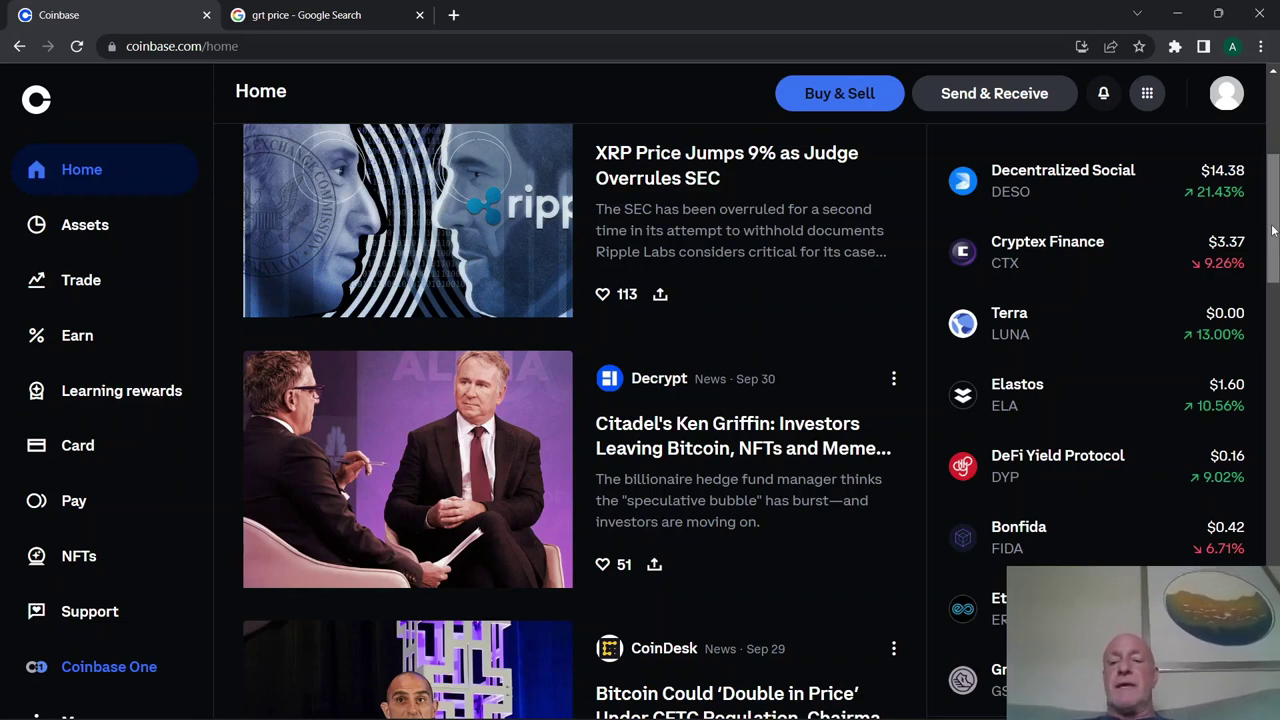
{"action": "left_click_drag", "start_coordinate": [1272, 231], "coordinate": [1268, 277]}
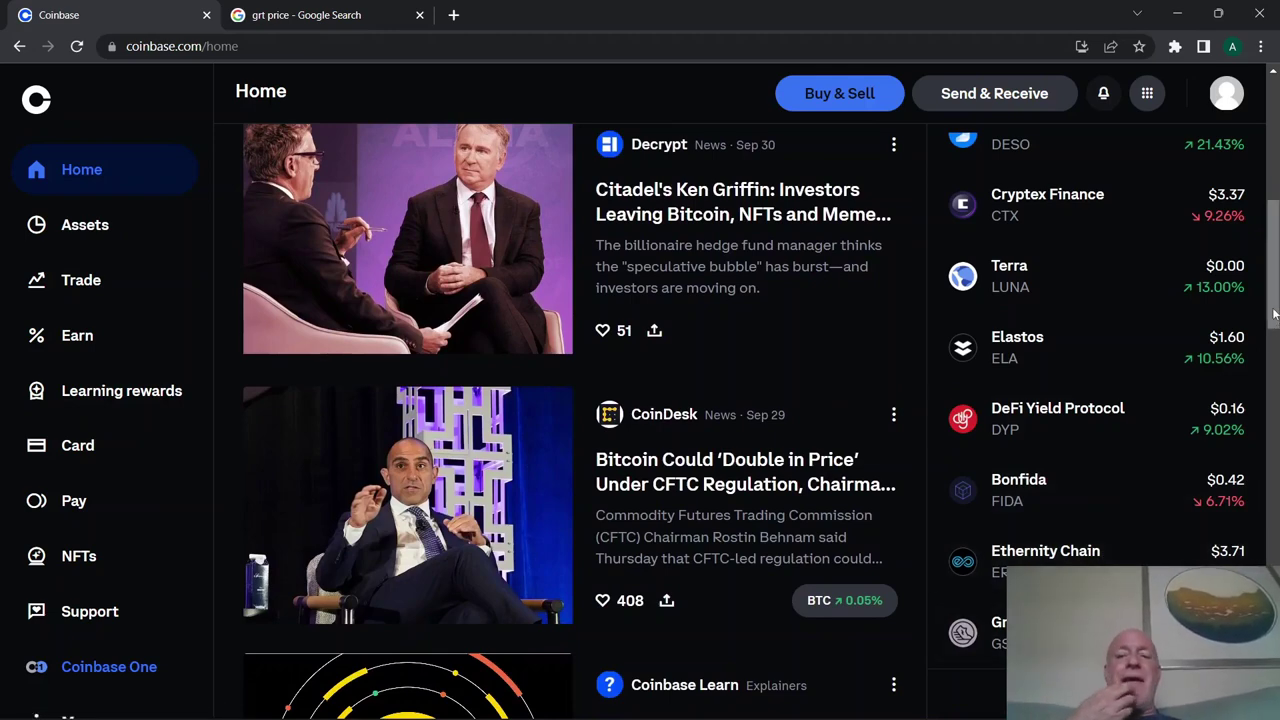
{"action": "scroll", "coordinate": [1273, 315], "scroll_direction": "up", "scroll_amount": 6}
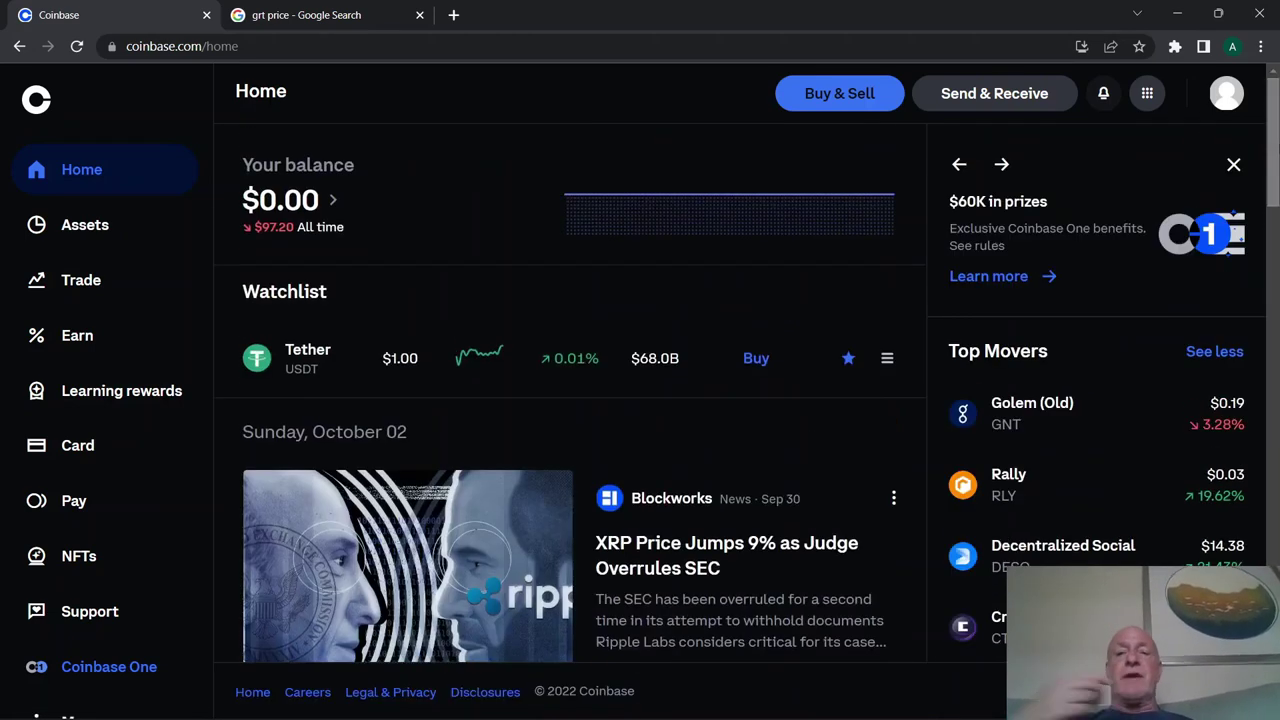